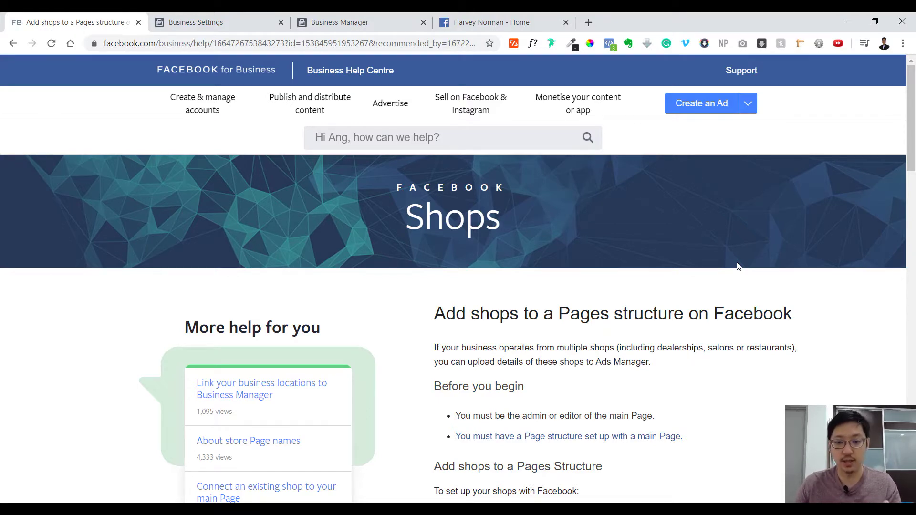
# Read the 'Add shops to a Pages structure' help steps, then switch to the Harvey Norman Facebook page
pyautogui.scroll(-3, 738, 266)
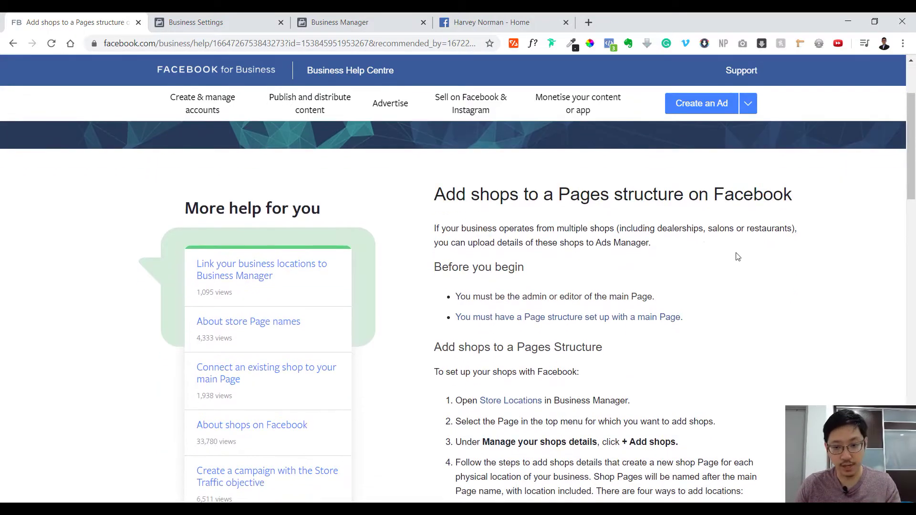
pyautogui.scroll(-1, 766, 263)
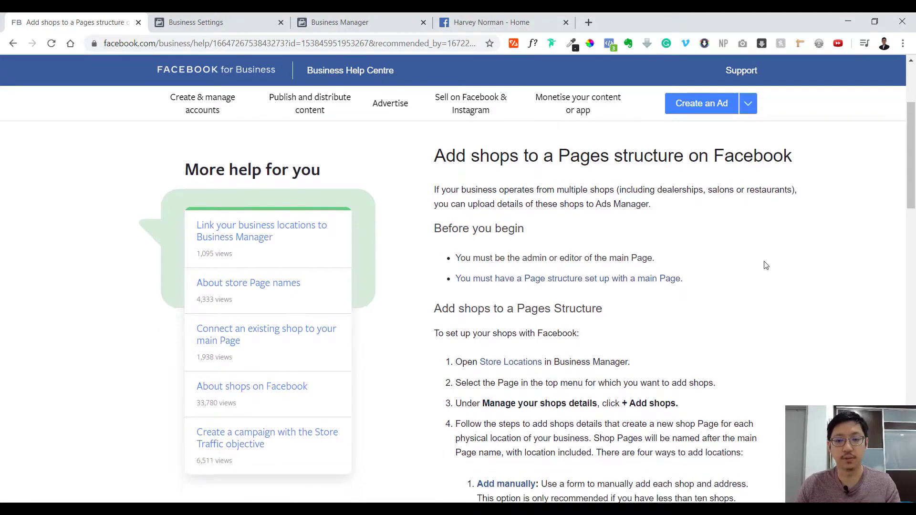
pyautogui.click(520, 22)
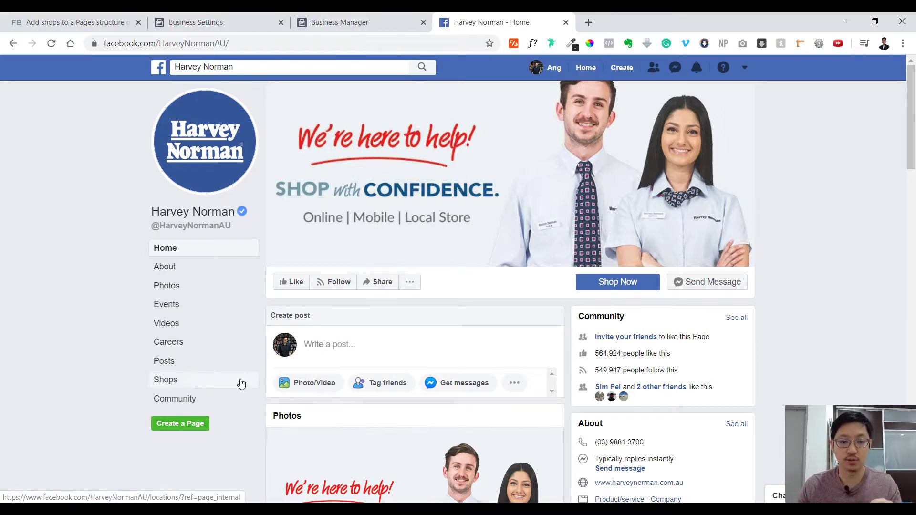
# Open the Harvey Norman Shops map and pan and zoom it to show Australia
pyautogui.click(158, 382)
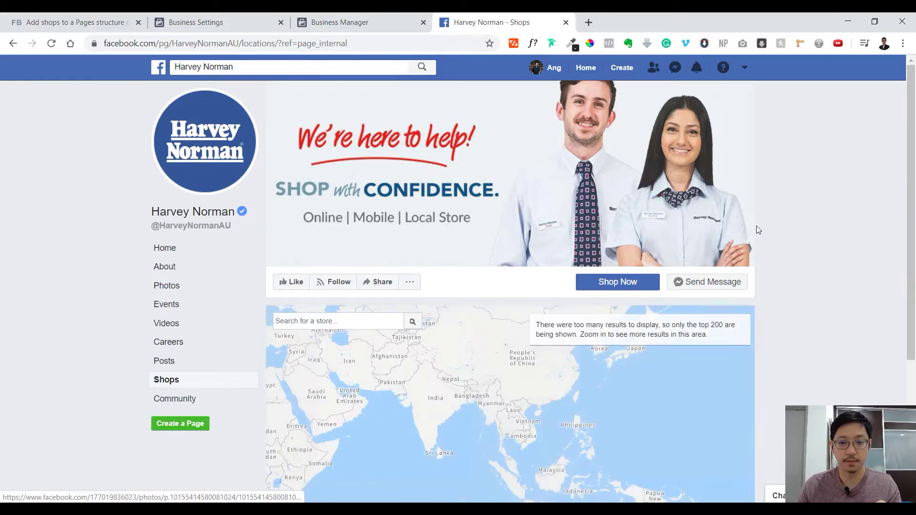
pyautogui.scroll(-3, 853, 268)
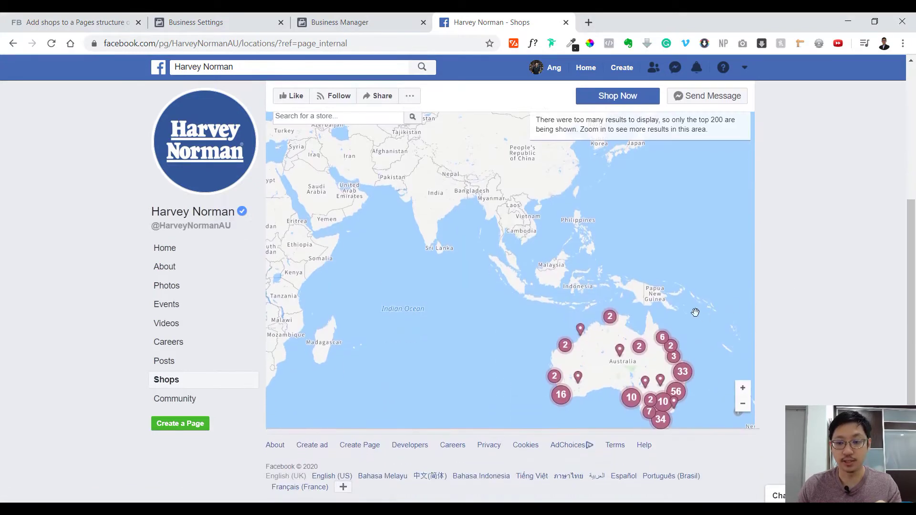
pyautogui.moveTo(493, 317); pyautogui.dragTo(355, 250)
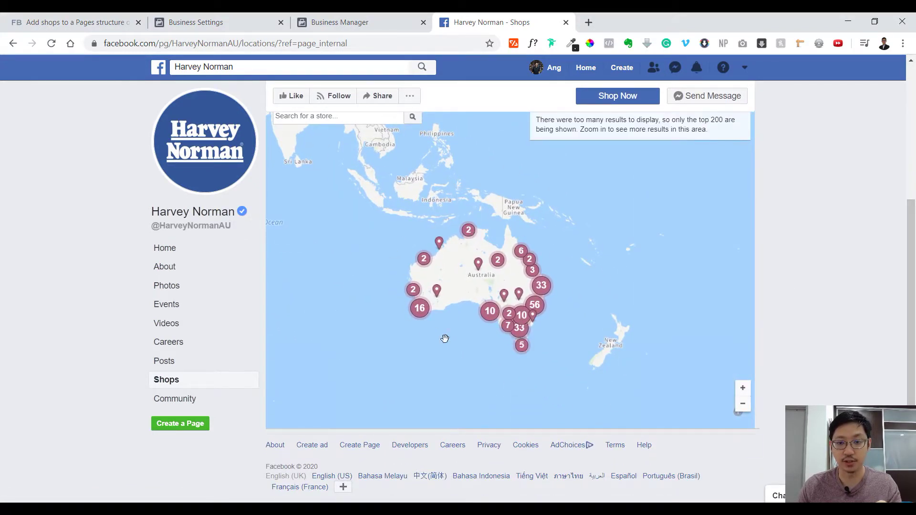
pyautogui.click(742, 388)
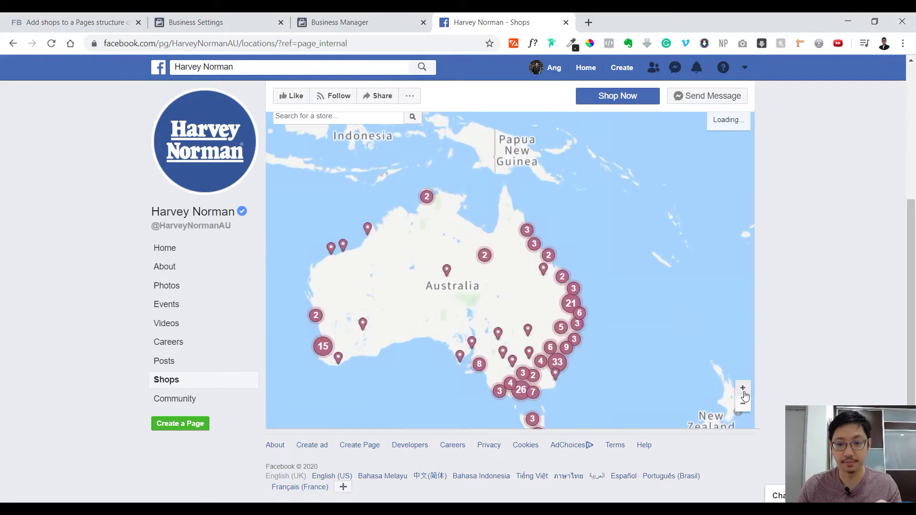
pyautogui.scroll(2, 632, 352)
pyautogui.moveTo(559, 335); pyautogui.dragTo(656, 252)
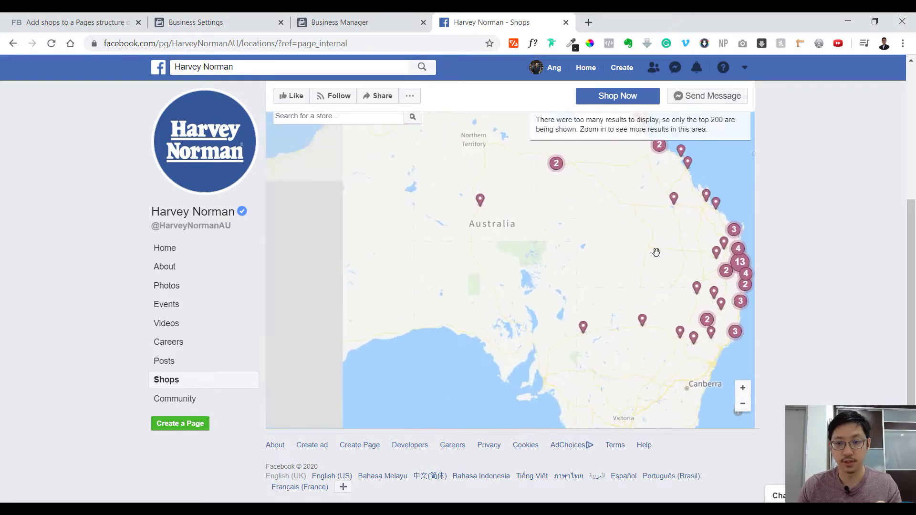
pyautogui.click(745, 408)
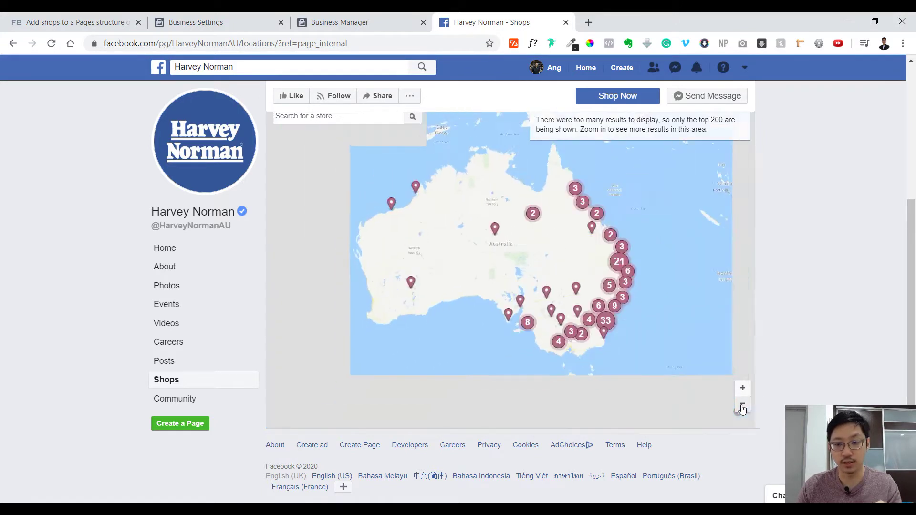
# Zoom into the Sydney store cluster and open the Bondi Junction store's card and page link
pyautogui.click(605, 321)
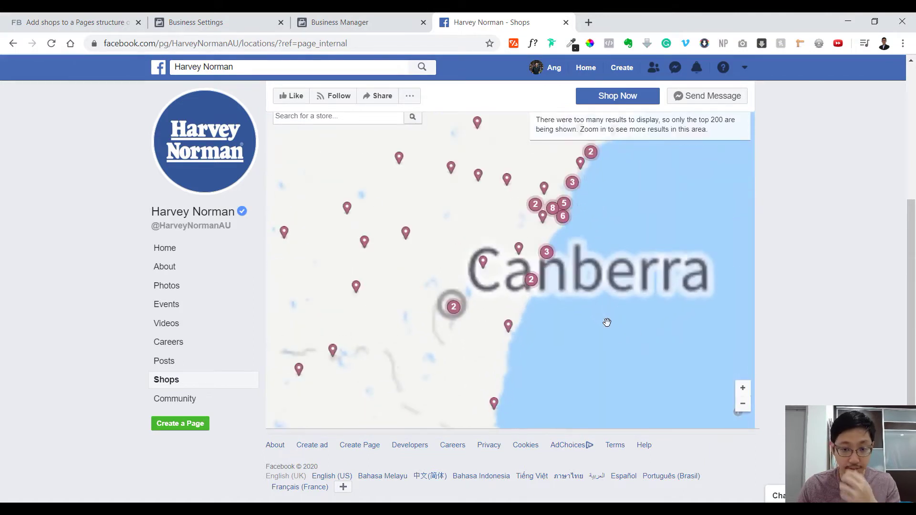
pyautogui.moveTo(466, 387); pyautogui.dragTo(625, 324)
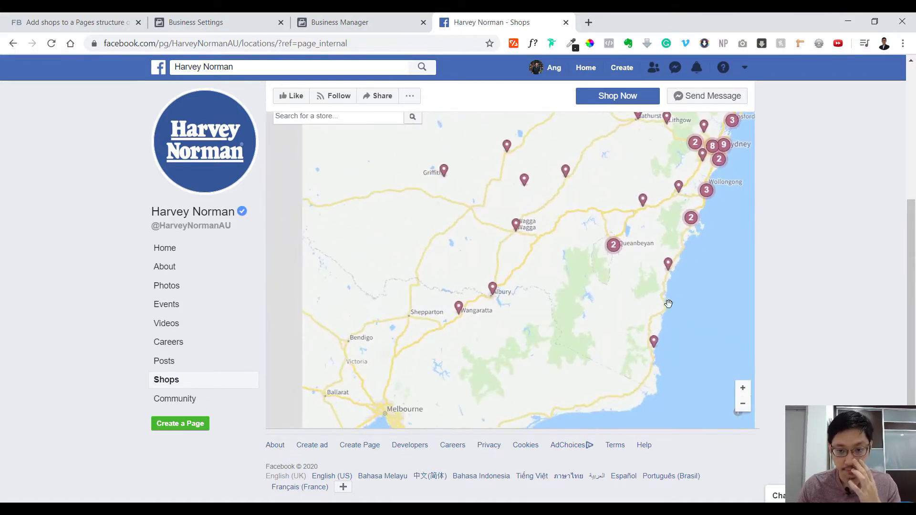
pyautogui.moveTo(587, 300); pyautogui.dragTo(586, 337)
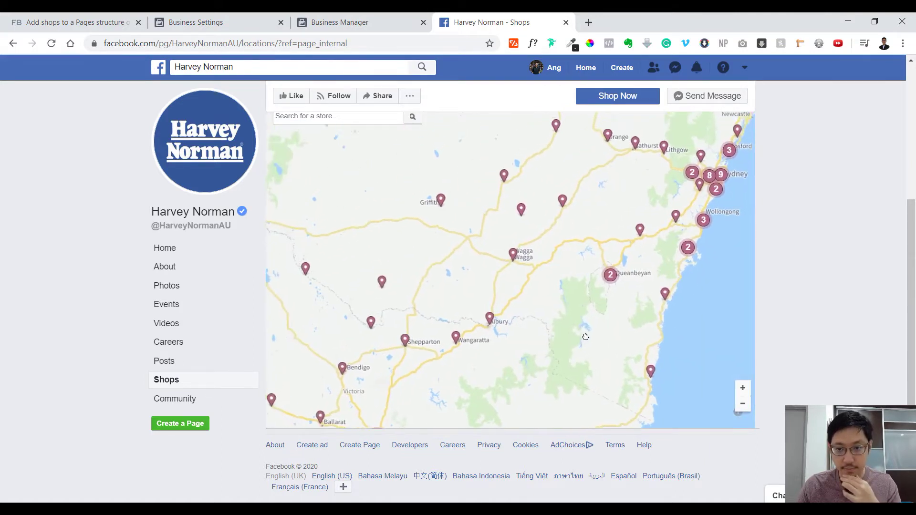
pyautogui.click(743, 404)
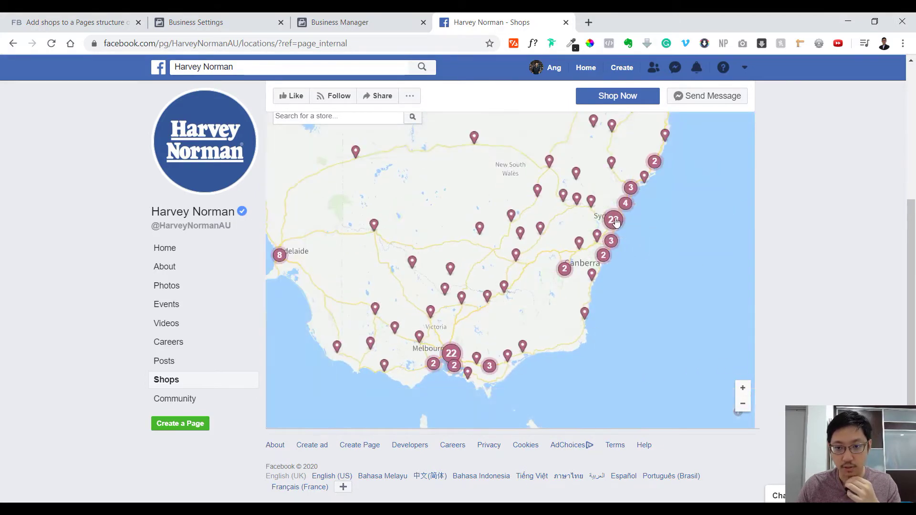
pyautogui.scroll(3, 619, 262)
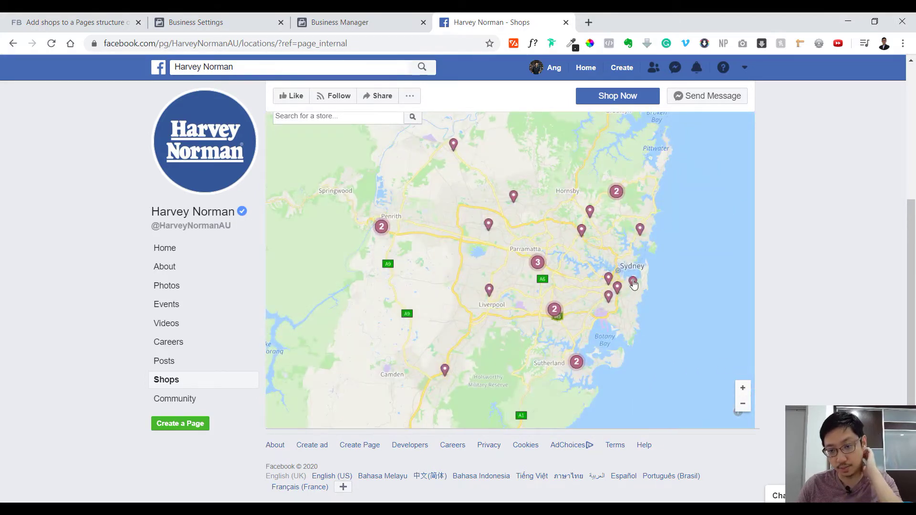
pyautogui.click(633, 283)
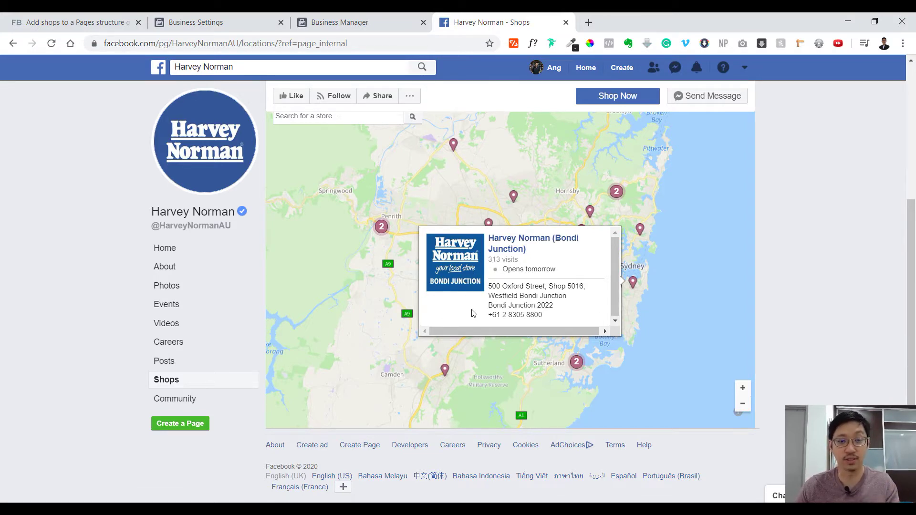
pyautogui.keyDown('ctrl'); pyautogui.click(543, 243); pyautogui.keyUp('ctrl')
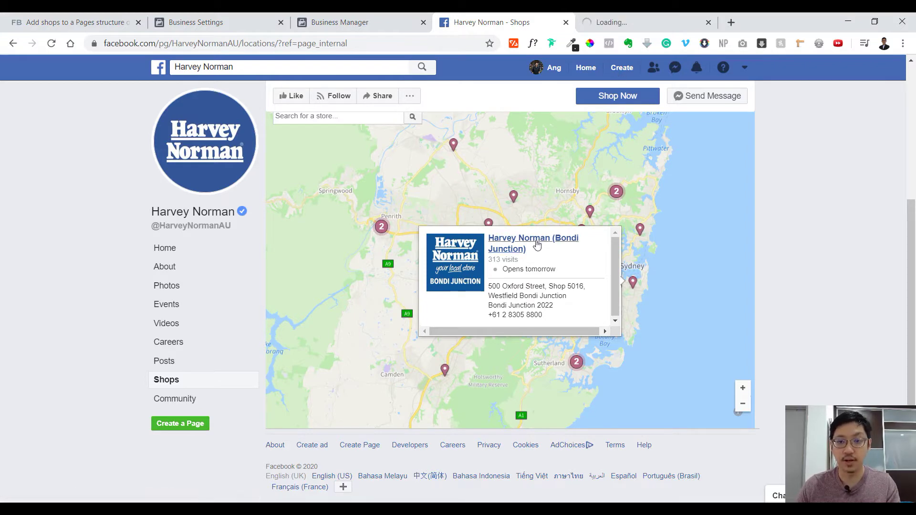
# Compare the Bondi Junction store page with the main Shops map, ending back on the map
pyautogui.click(616, 16)
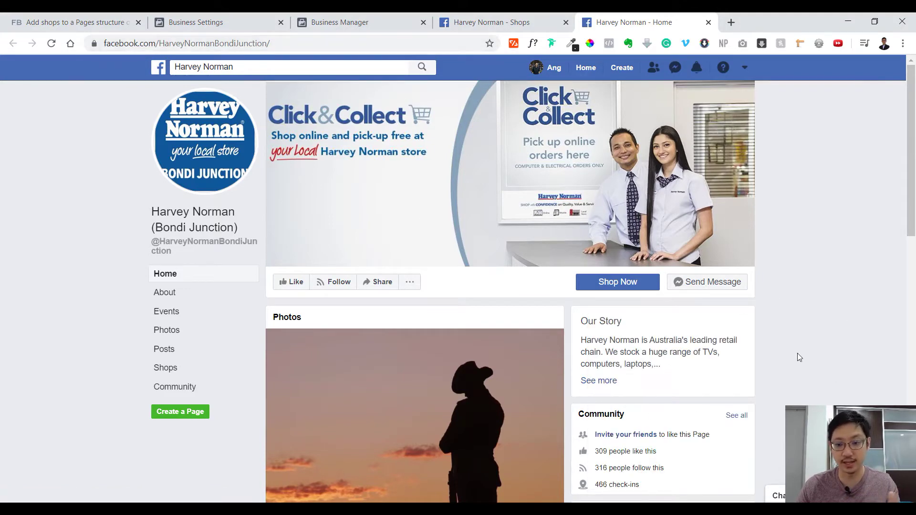
pyautogui.click(513, 30)
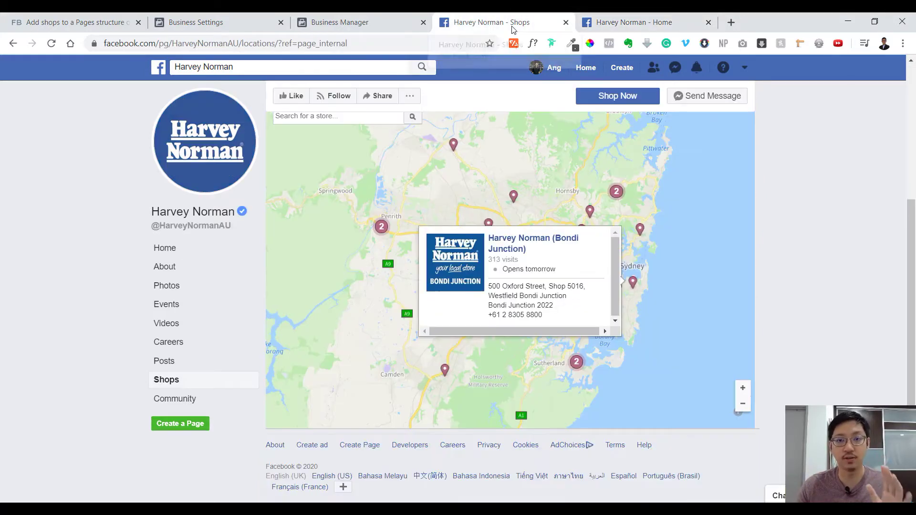
pyautogui.click(618, 19)
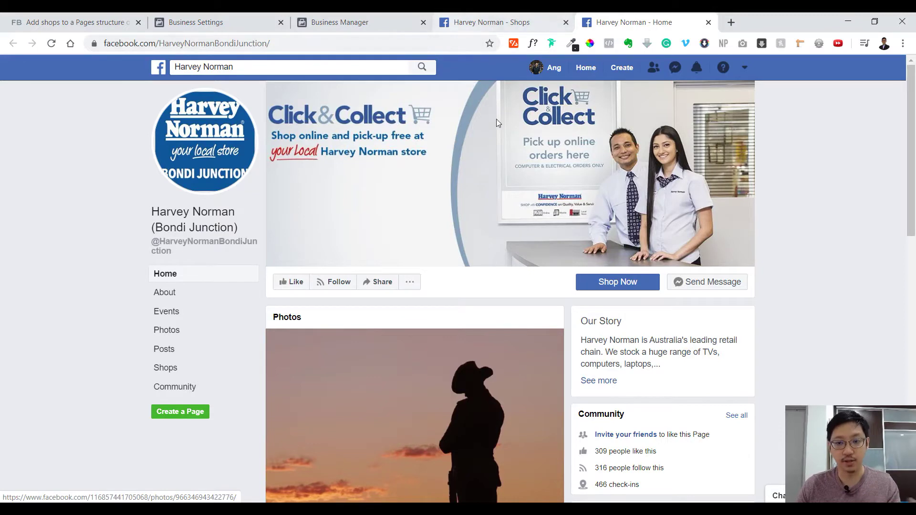
pyautogui.click(491, 23)
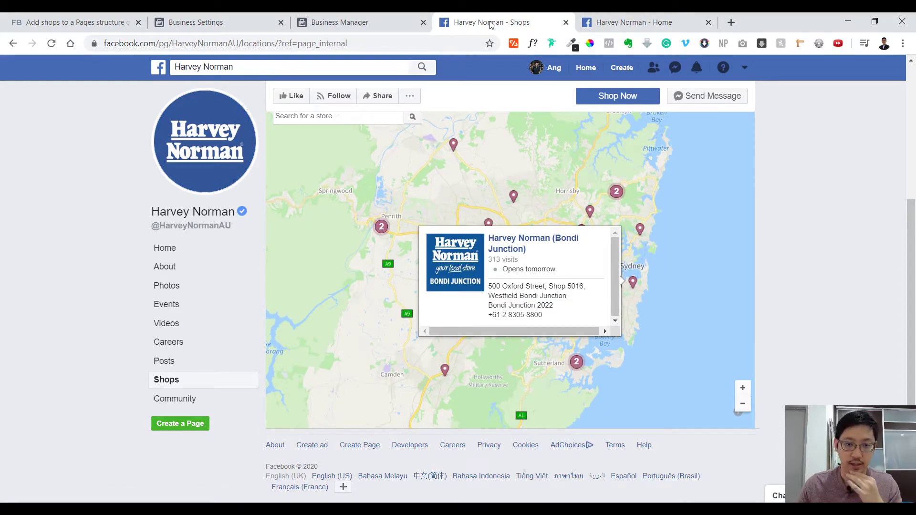
pyautogui.moveTo(364, 244); pyautogui.dragTo(444, 223)
# Zoom into the 22-store Melbourne cluster, open the central Melbourne store page, then go to Business Manager
pyautogui.scroll(-2, 449, 223)
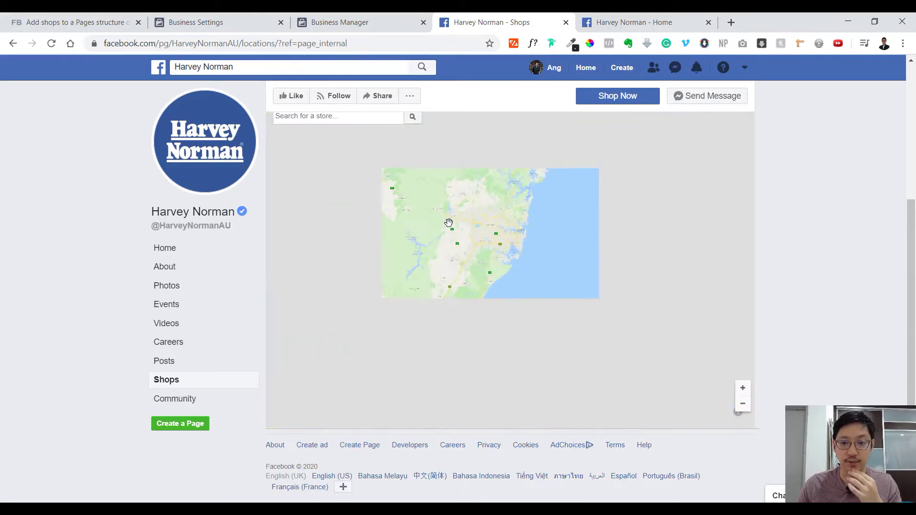
pyautogui.doubleClick(553, 241)
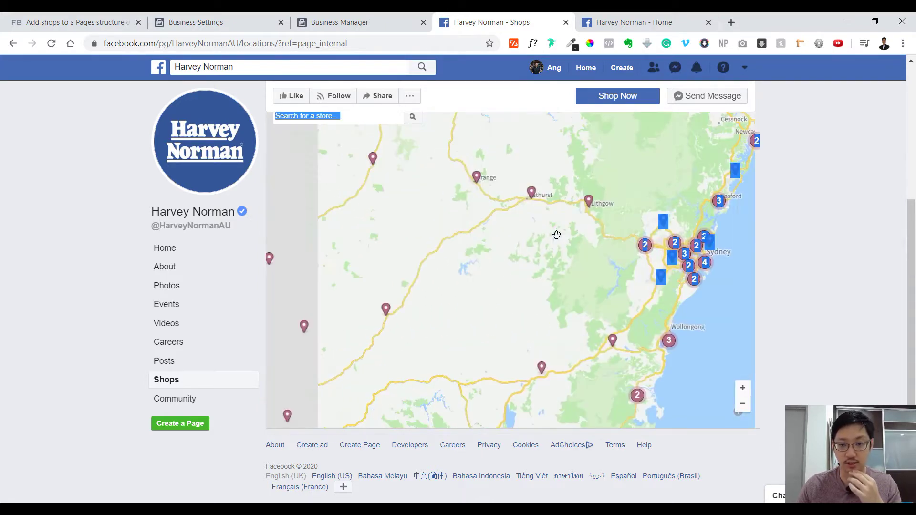
pyautogui.scroll(-3, 556, 235)
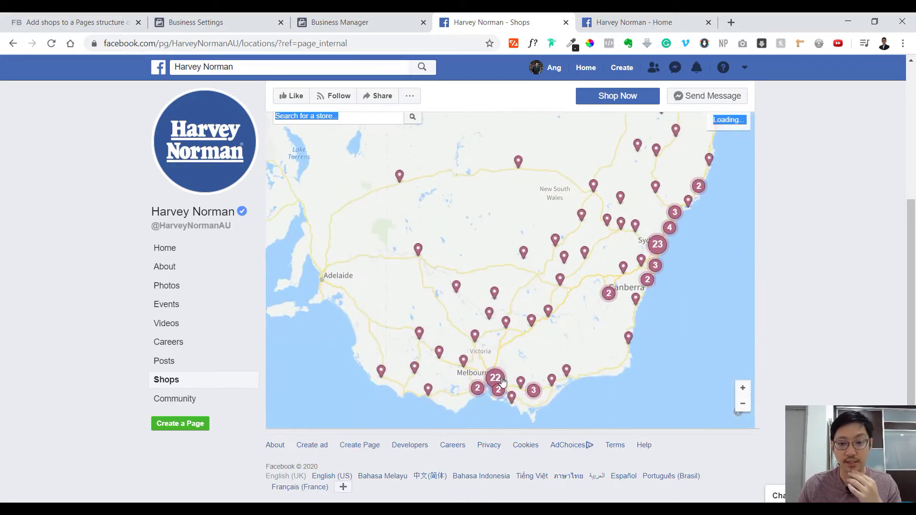
pyautogui.click(503, 381)
pyautogui.click(492, 244)
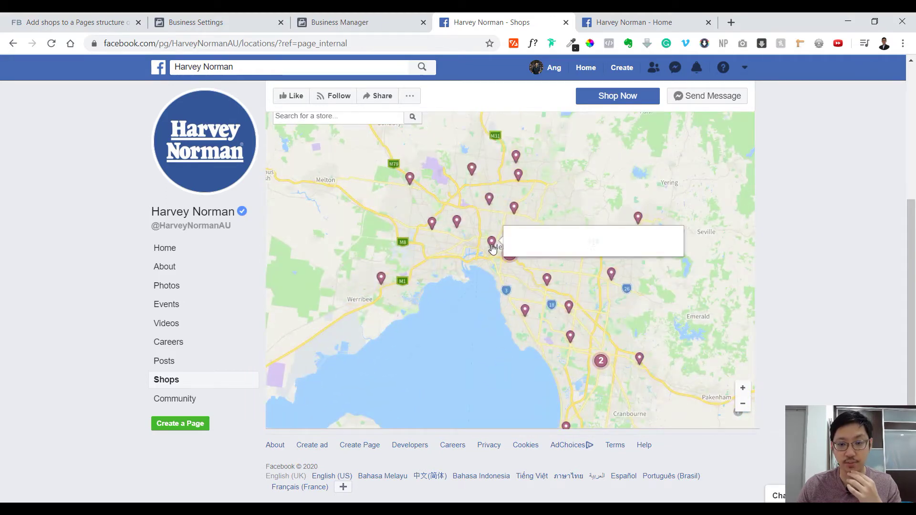
pyautogui.middleClick(635, 206)
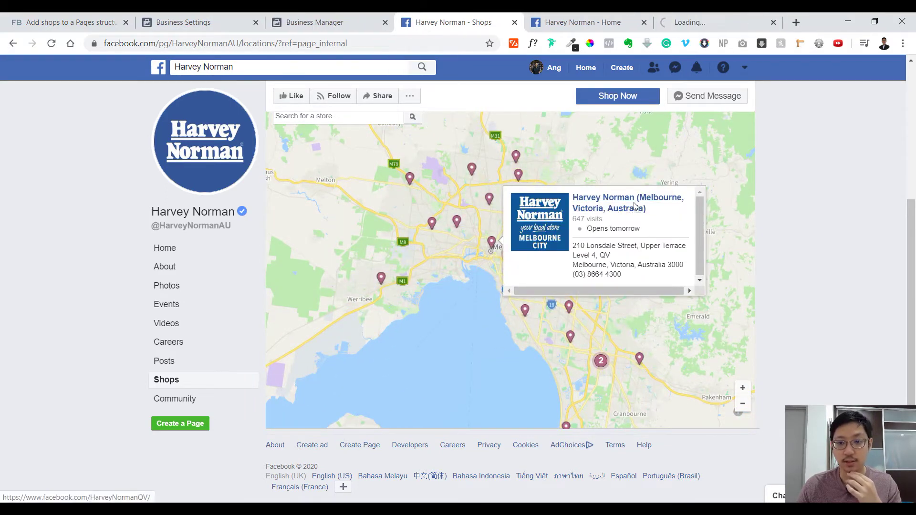
pyautogui.click(728, 19)
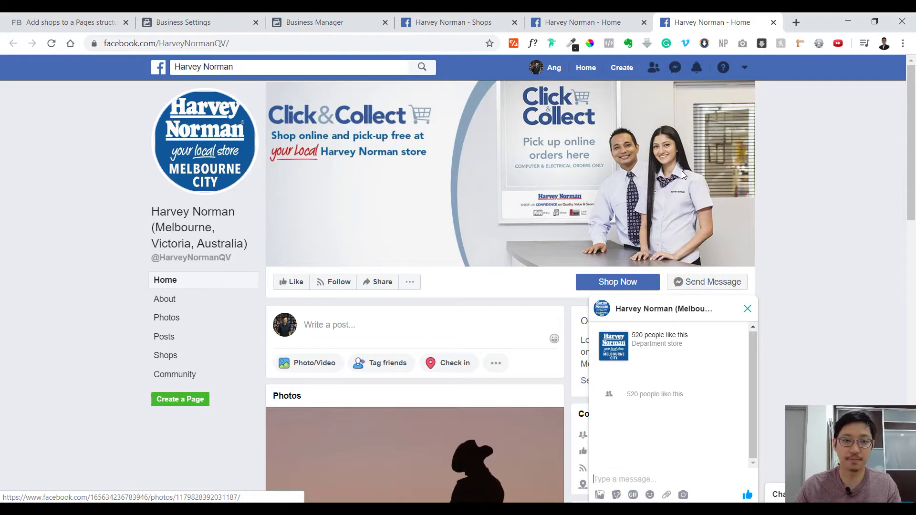
pyautogui.hotkey('ctrl', '3')
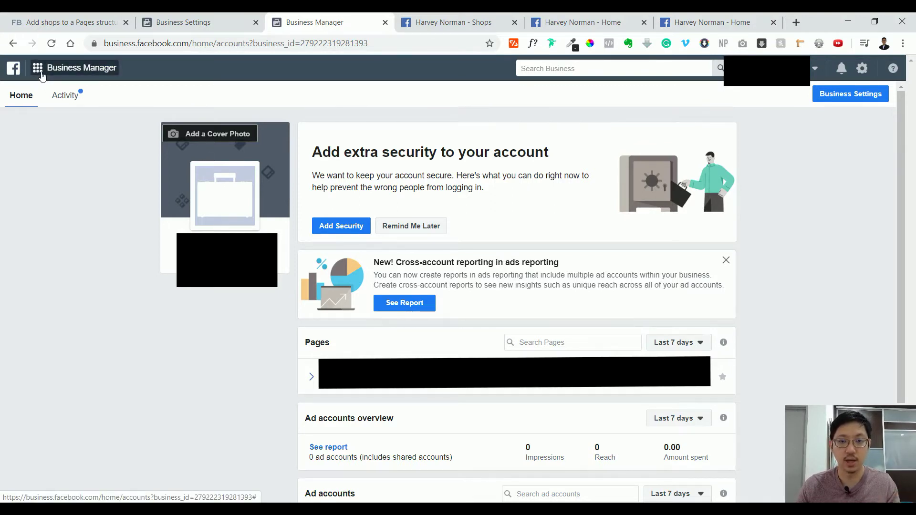
# Find Shop locations under Manage business in the Business Manager menu and open it
pyautogui.click(42, 76)
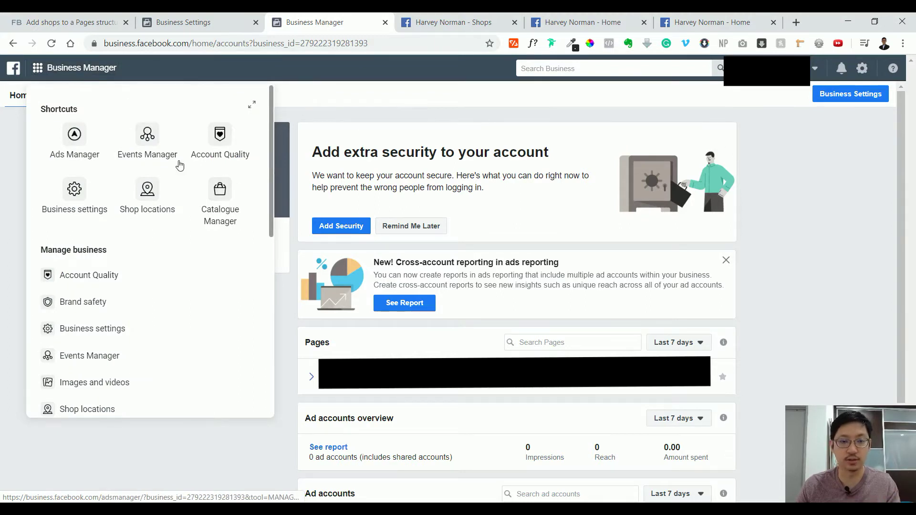
pyautogui.scroll(-6, 207, 180)
pyautogui.scroll(-2, 206, 179)
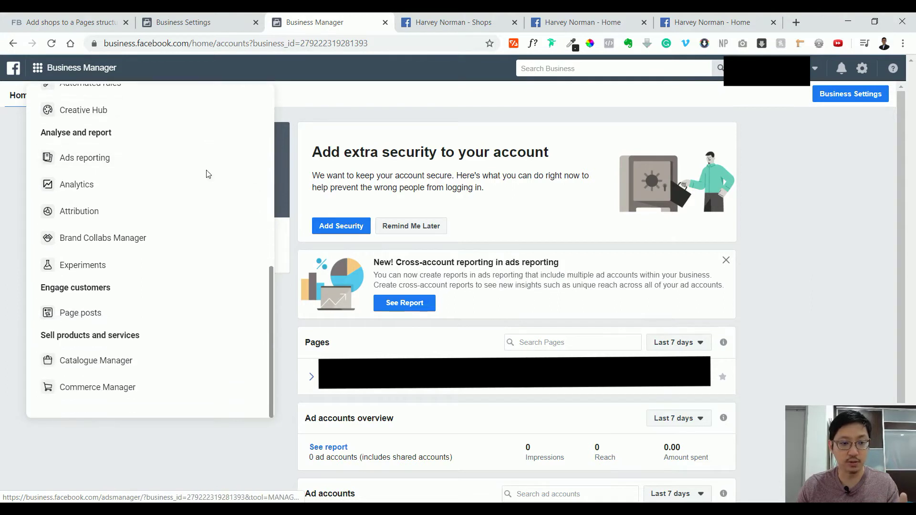
pyautogui.scroll(1, 206, 178)
pyautogui.scroll(5, 205, 177)
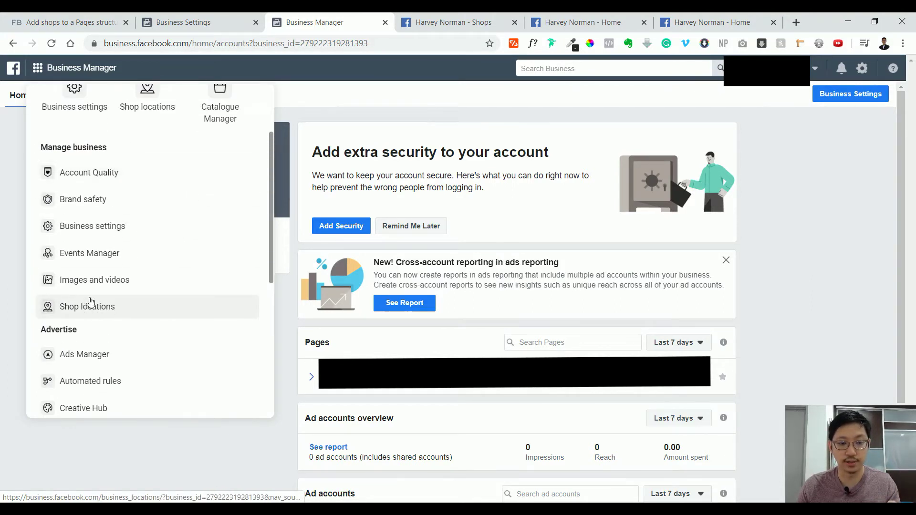
pyautogui.click(100, 311)
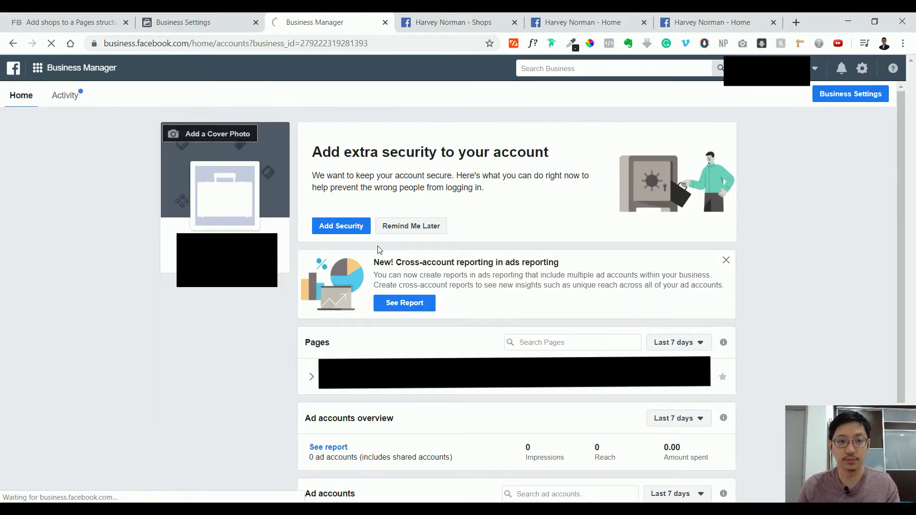
# Review the help article's steps for adding shops, then return to the Shop locations page
pyautogui.click(75, 19)
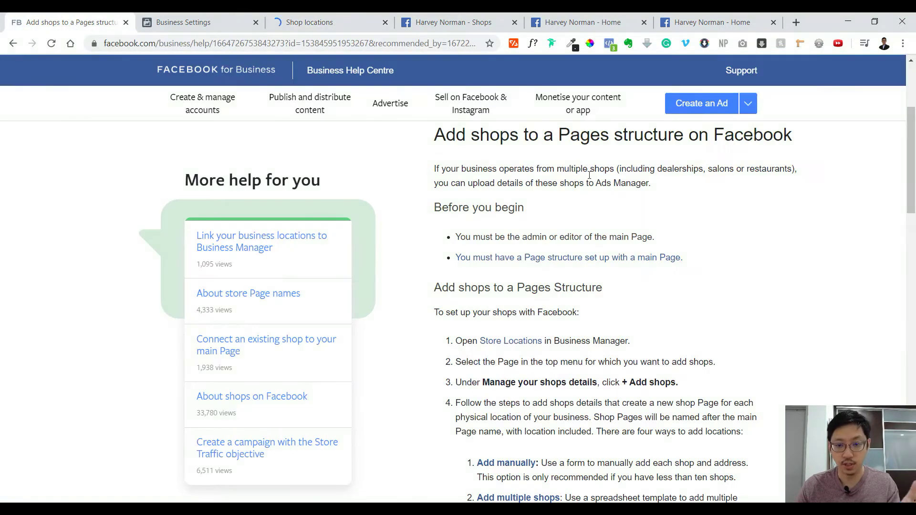
pyautogui.scroll(-5, 577, 160)
pyautogui.scroll(-6, 577, 160)
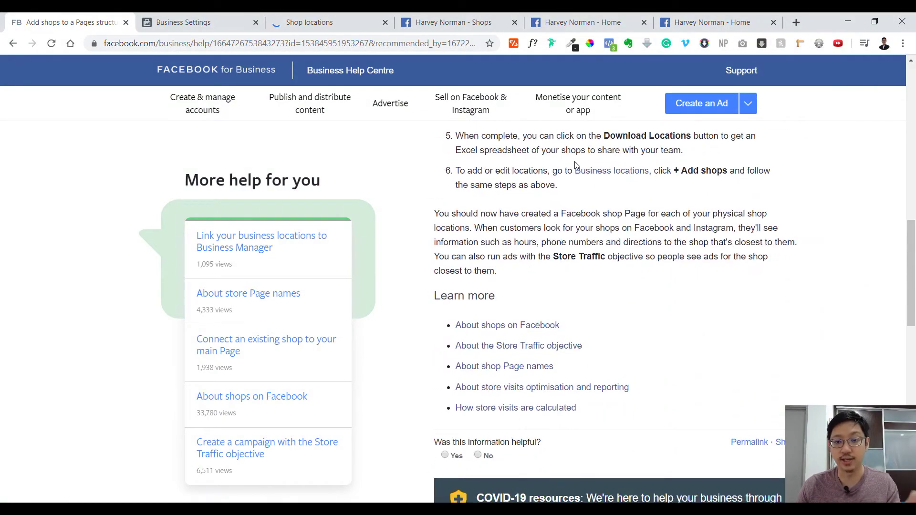
pyautogui.scroll(6, 575, 161)
pyautogui.scroll(1, 582, 219)
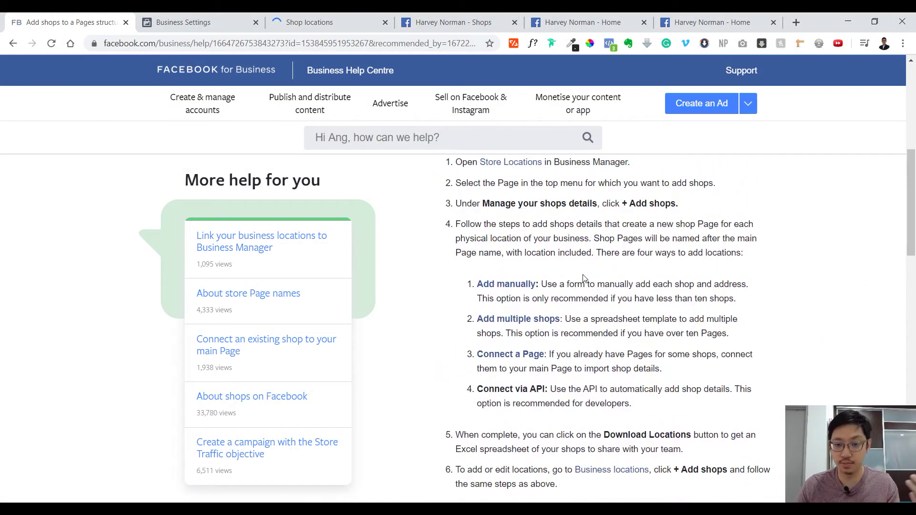
pyautogui.scroll(1, 597, 262)
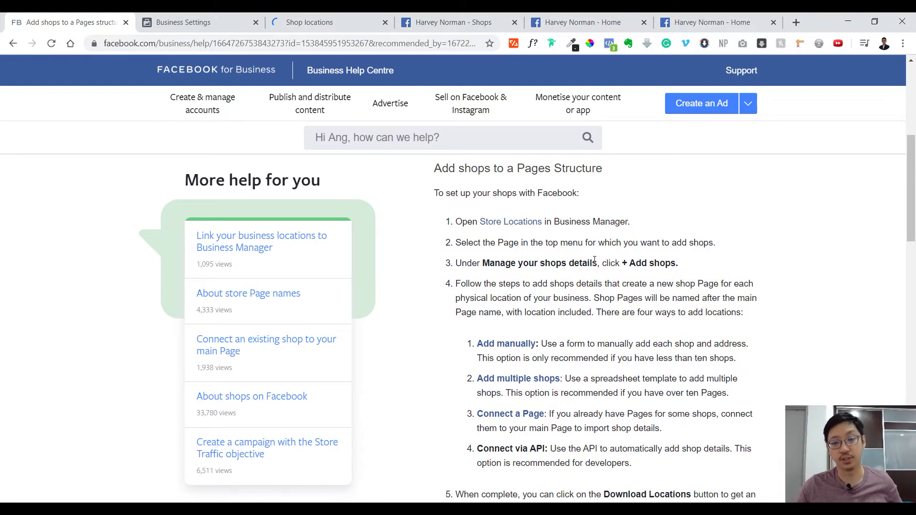
pyautogui.hotkey('ctrl', '3')
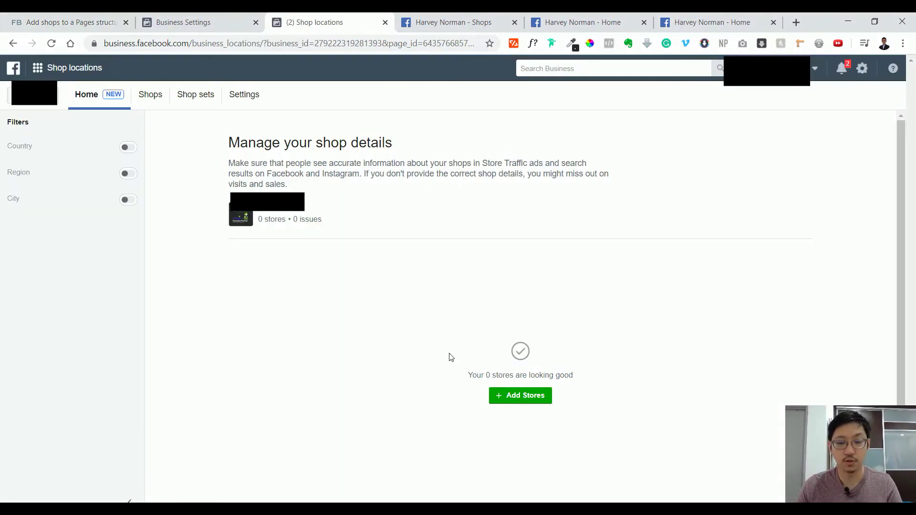
# Bring up the + Add Stores options, glance at the Melbourne City and Bondi Junction Pages, then return
pyautogui.click(527, 399)
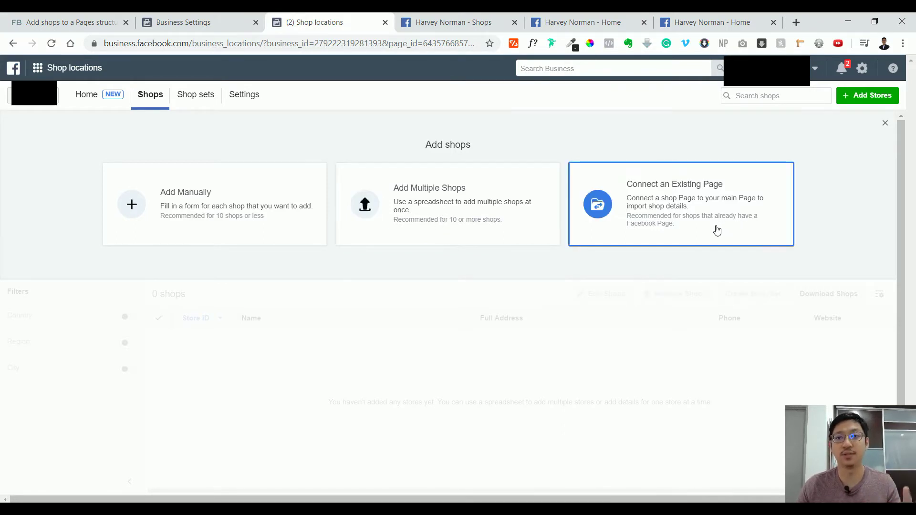
pyautogui.click(713, 22)
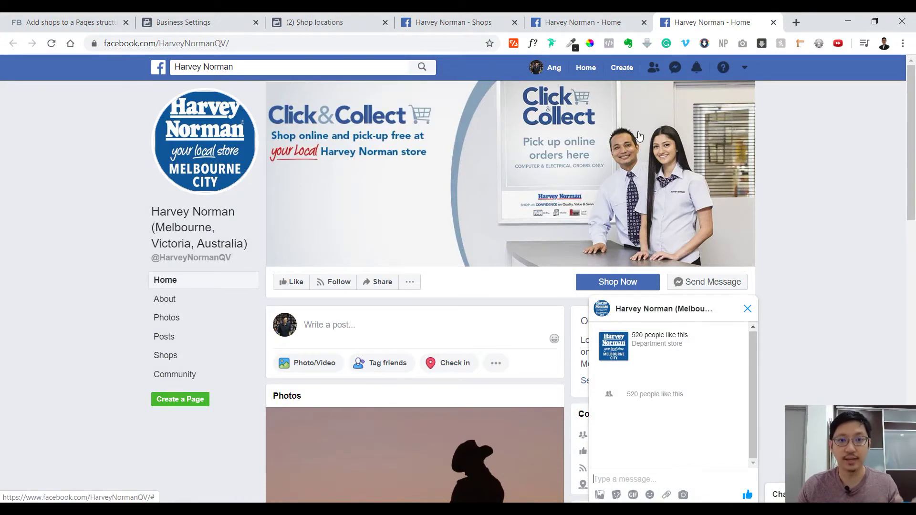
pyautogui.click(618, 17)
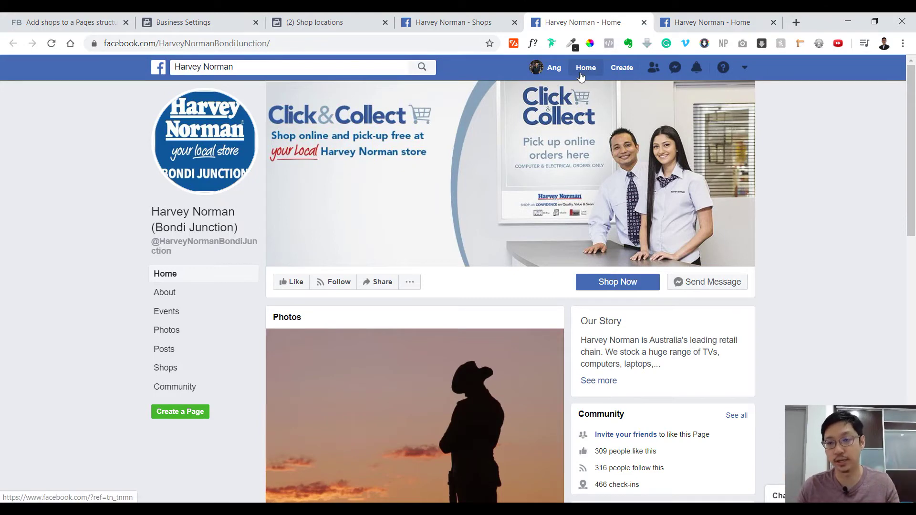
pyautogui.click(304, 16)
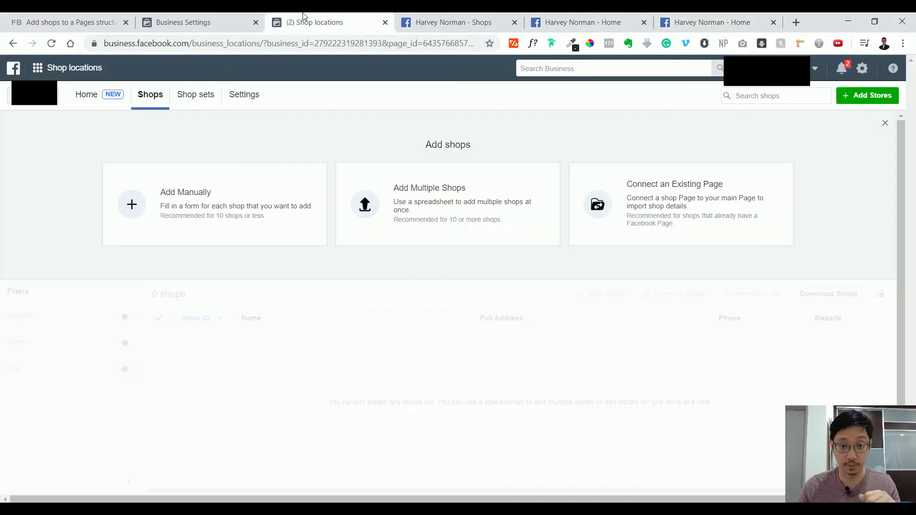
# Choose Add Manually to open the Add a shop form with Shop ID 6 and look over its fields
pyautogui.click(185, 191)
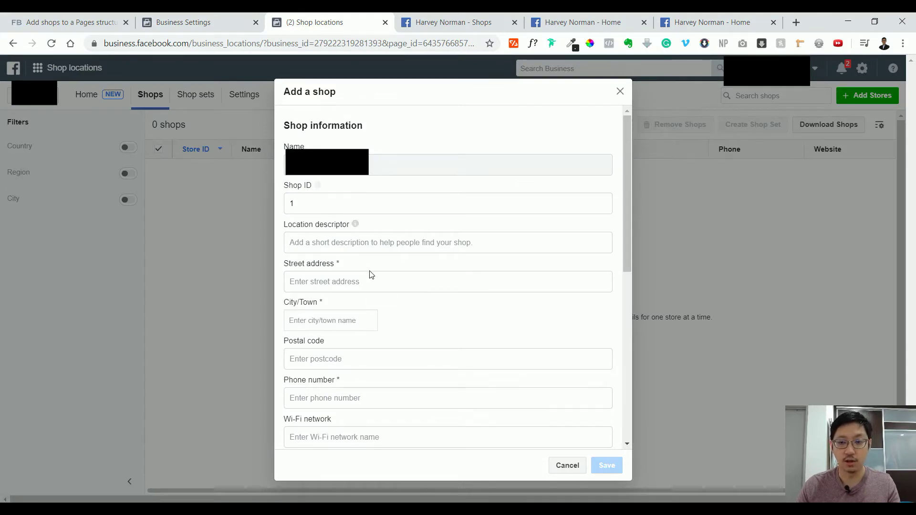
pyautogui.scroll(-8, 442, 239)
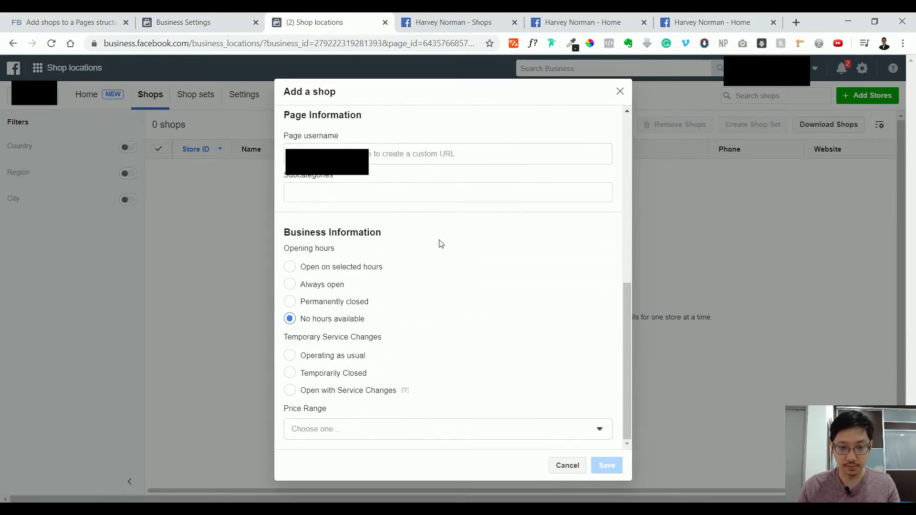
pyautogui.scroll(4, 441, 244)
pyautogui.scroll(4, 441, 244)
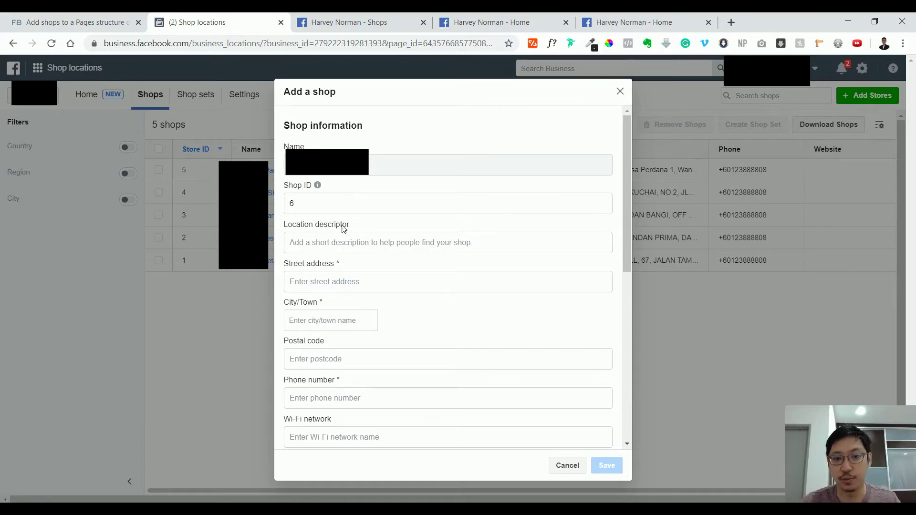
# Check the location in the Melbourne City Page's name, then return to the Add a shop form
pyautogui.click(692, 22)
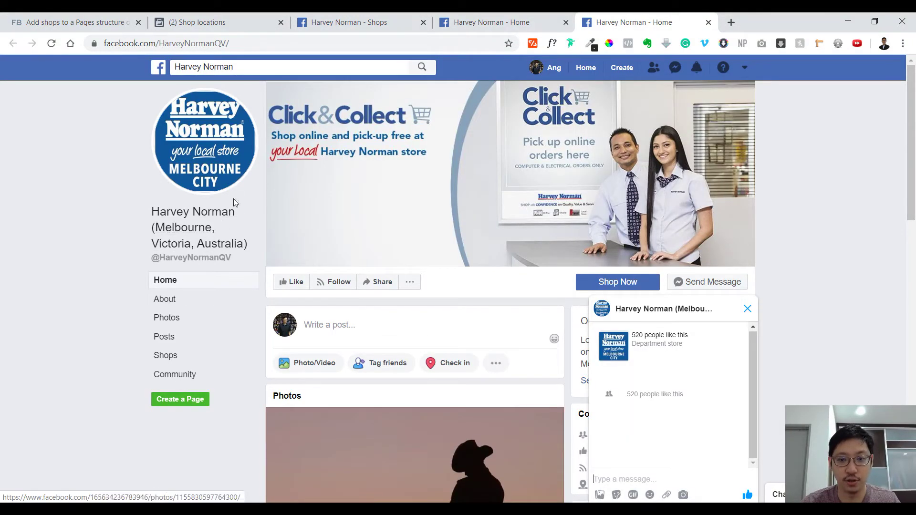
pyautogui.moveTo(248, 245); pyautogui.dragTo(152, 227)
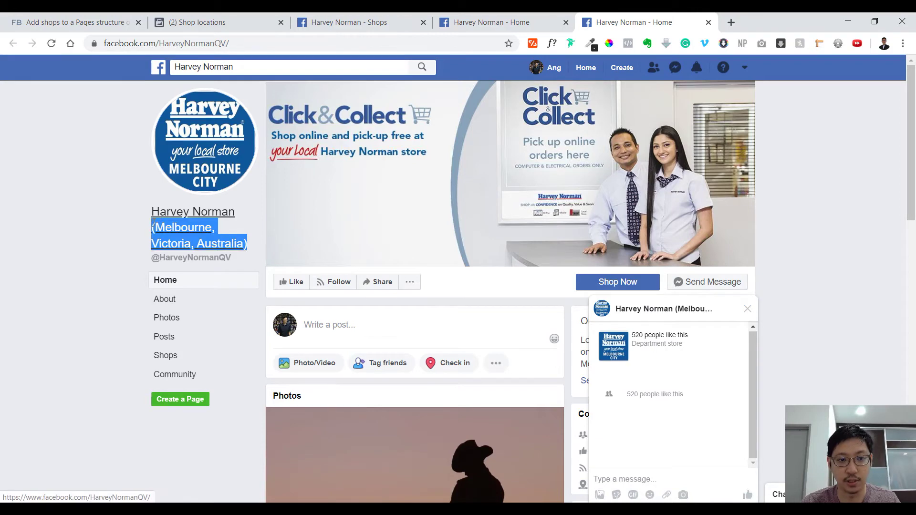
pyautogui.click(334, 21)
pyautogui.click(237, 19)
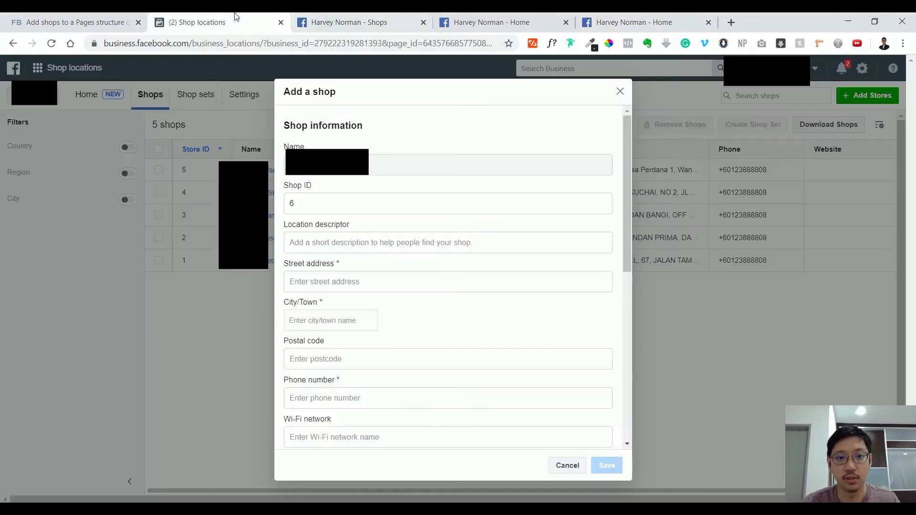
# Enter 'Melbourne Austra' in the shop's Street address field
pyautogui.click(360, 281)
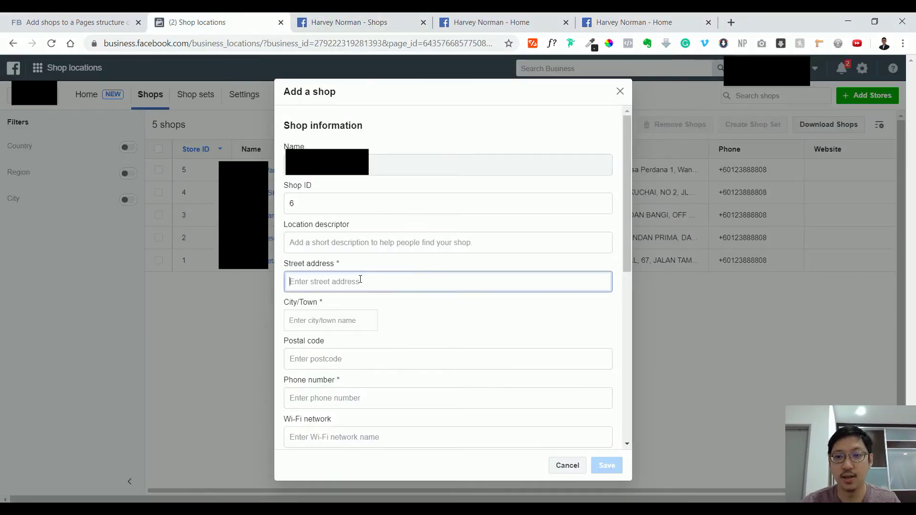
pyautogui.scroll(-1, 489, 248)
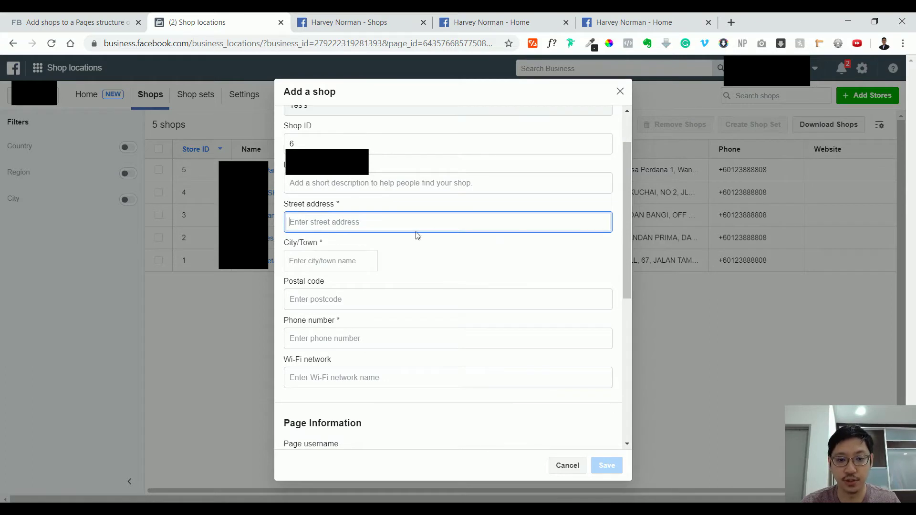
pyautogui.scroll(-3, 442, 236)
pyautogui.scroll(2, 455, 360)
pyautogui.scroll(-1, 440, 314)
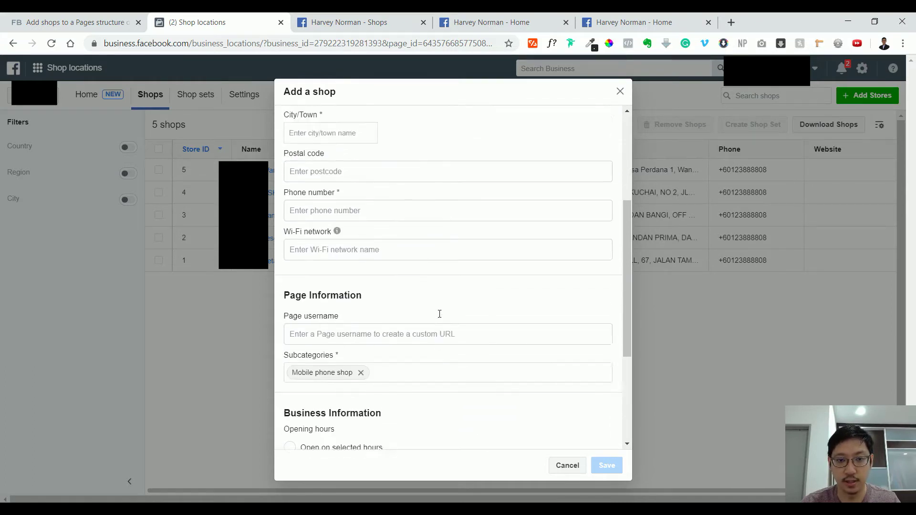
pyautogui.scroll(1, 424, 231)
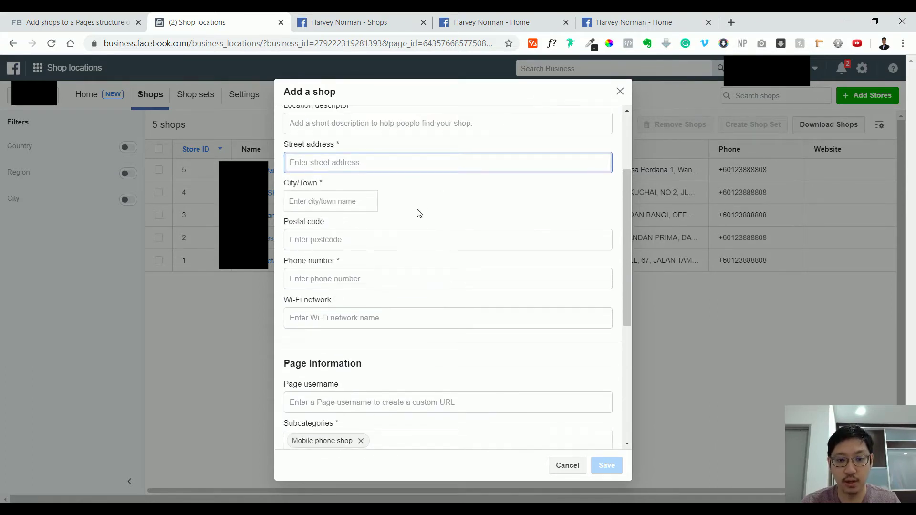
pyautogui.scroll(-3, 419, 211)
pyautogui.scroll(2, 419, 212)
pyautogui.scroll(2, 419, 213)
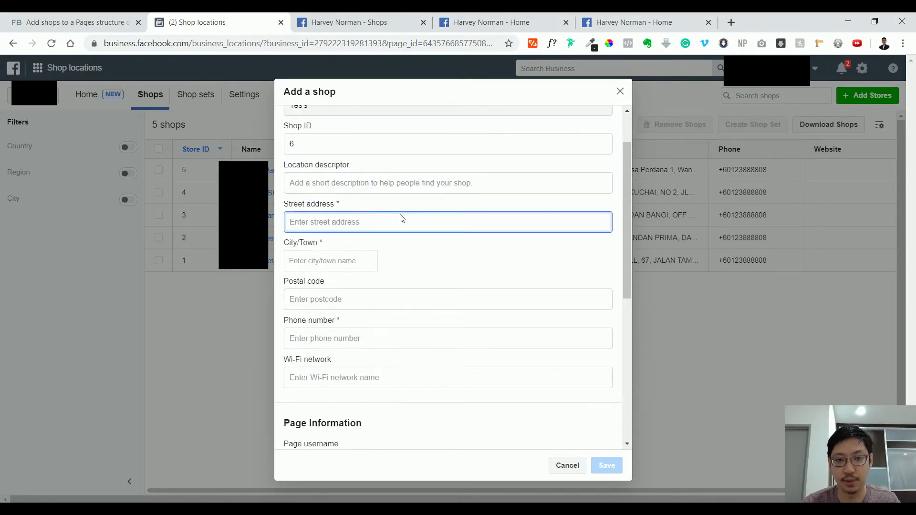
pyautogui.write('Melbou')
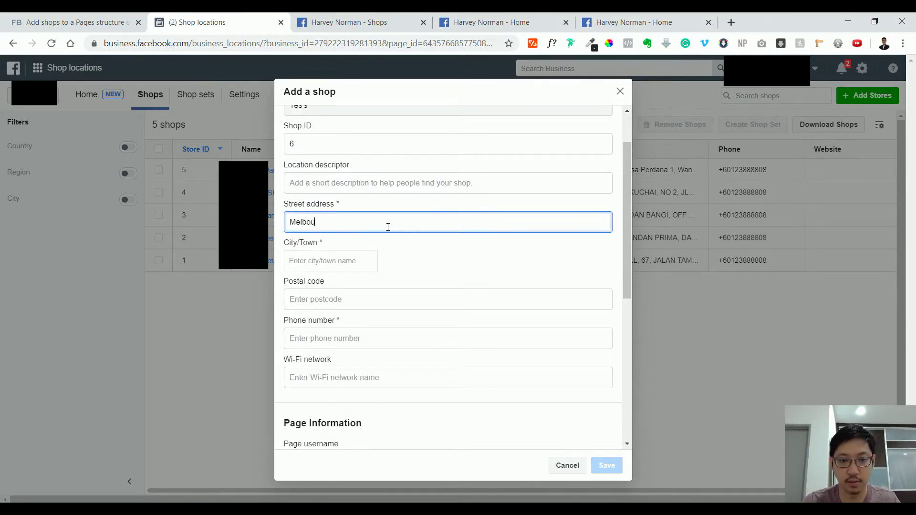
pyautogui.write('rne Australia')
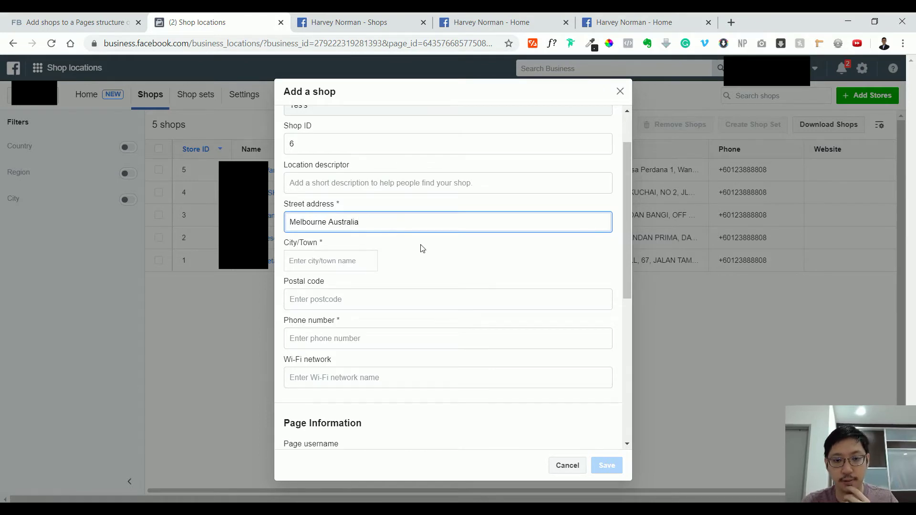
pyautogui.click(422, 248)
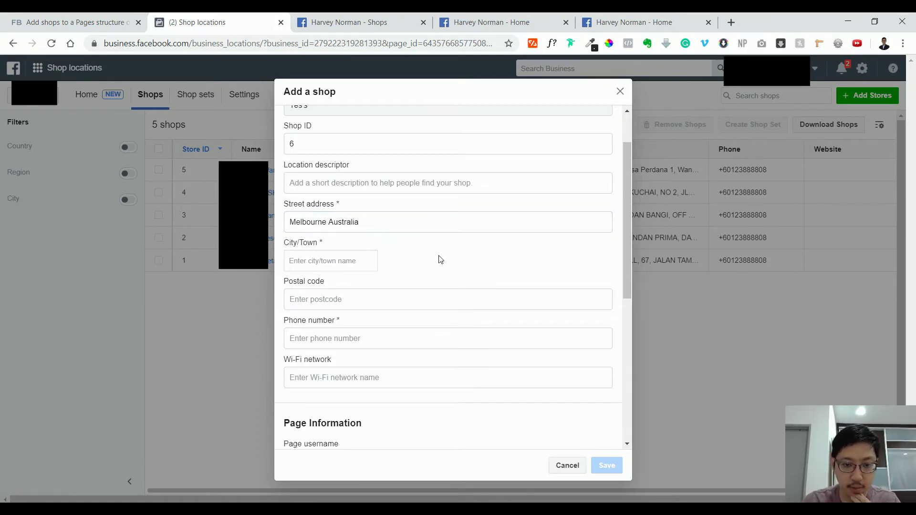
# Switch to the Melbourne City store page and scroll down to its About panel
pyautogui.scroll(-4, 439, 260)
pyautogui.scroll(-1, 490, 271)
pyautogui.scroll(6, 489, 268)
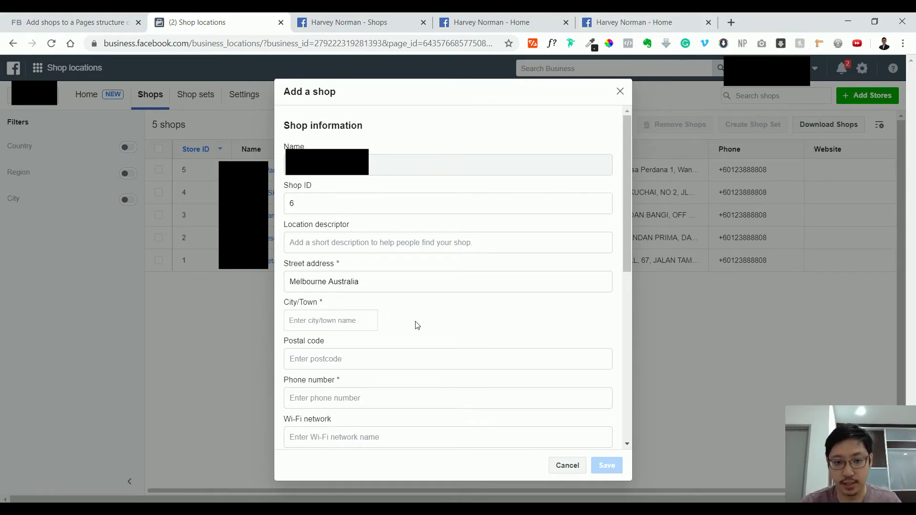
pyautogui.scroll(-5, 446, 311)
pyautogui.scroll(5, 445, 311)
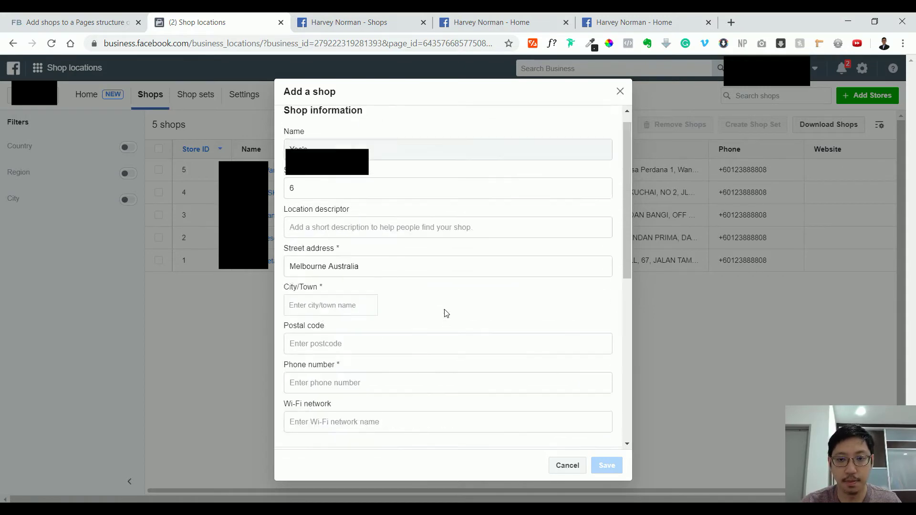
pyautogui.click(654, 22)
pyautogui.scroll(-3, 386, 288)
pyautogui.scroll(-5, 387, 289)
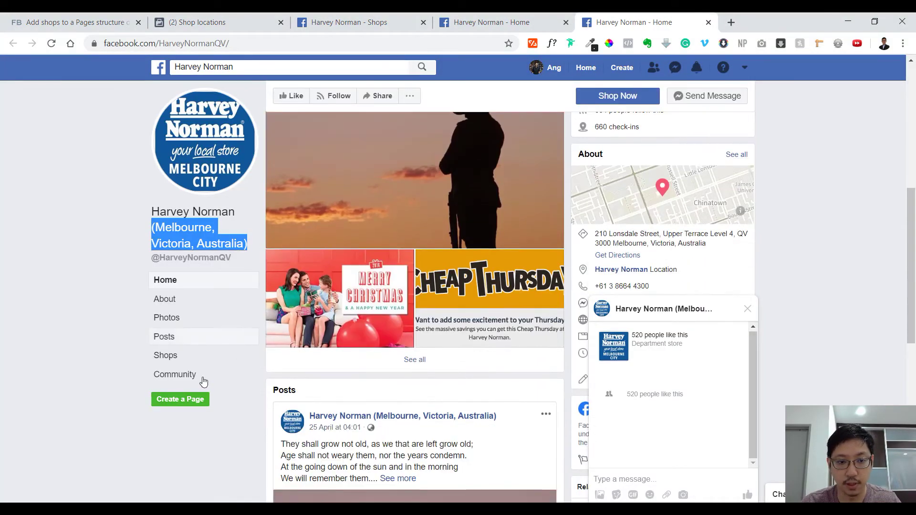
# Copy the Lonsdale Street QV address from the store's About panel into the form's Street address
pyautogui.click(747, 309)
pyautogui.moveTo(706, 244); pyautogui.dragTo(600, 234)
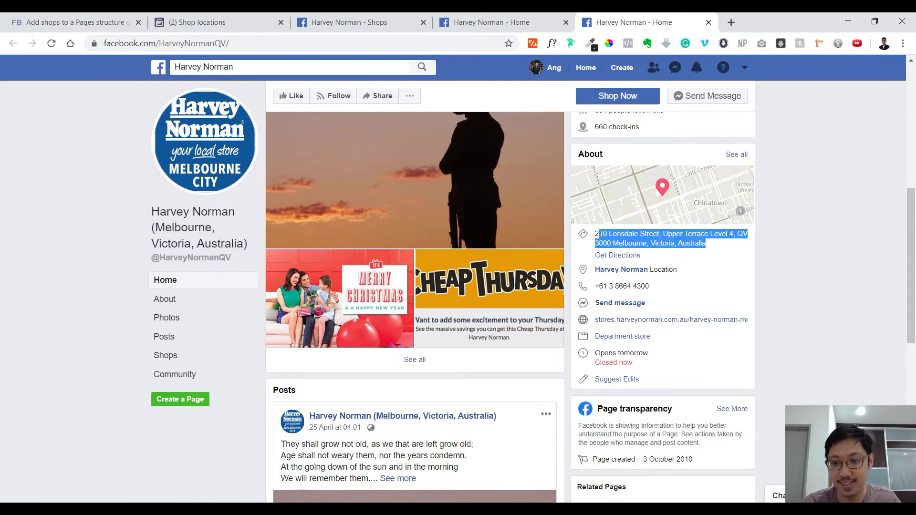
pyautogui.click(348, 18)
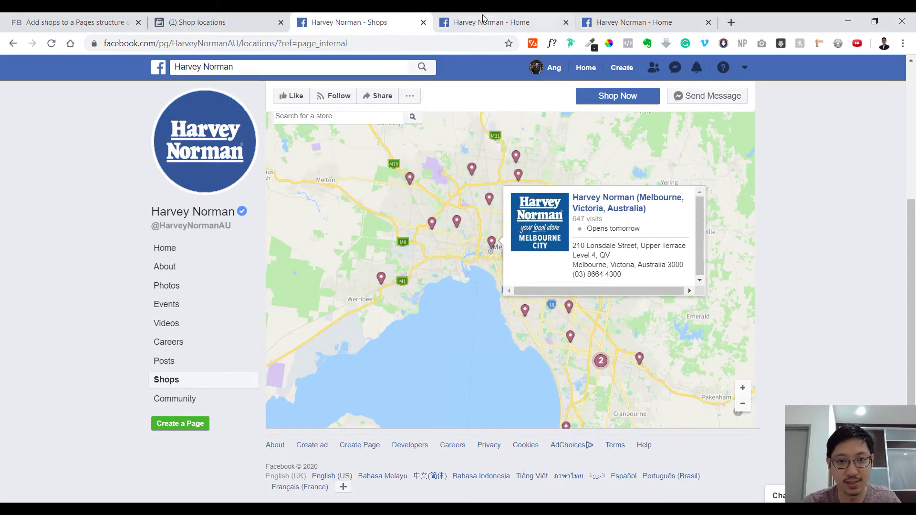
pyautogui.click(199, 16)
pyautogui.tripleClick(341, 281)
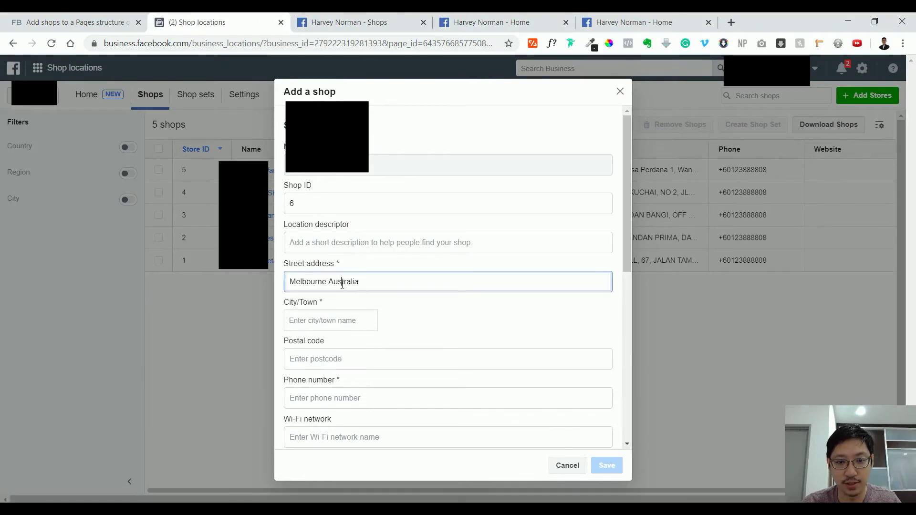
pyautogui.write('210 Lonsdale Street, Upper Terrace Level 4, QV 3000 Melbourne, Victoria, Australia')
pyautogui.click(445, 319)
pyautogui.scroll(-3, 463, 322)
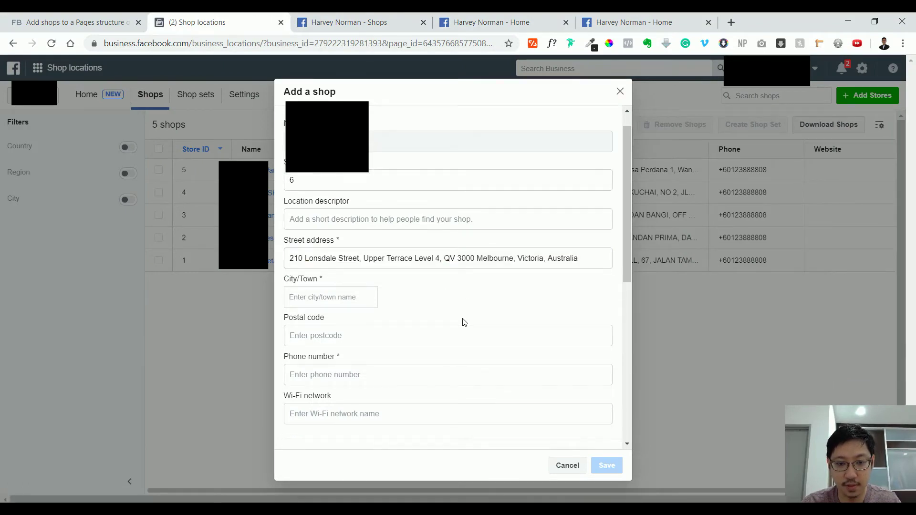
pyautogui.scroll(3, 429, 313)
# Set the shop's City/Town to Melbourne, Victoria, Australia
pyautogui.click(329, 320)
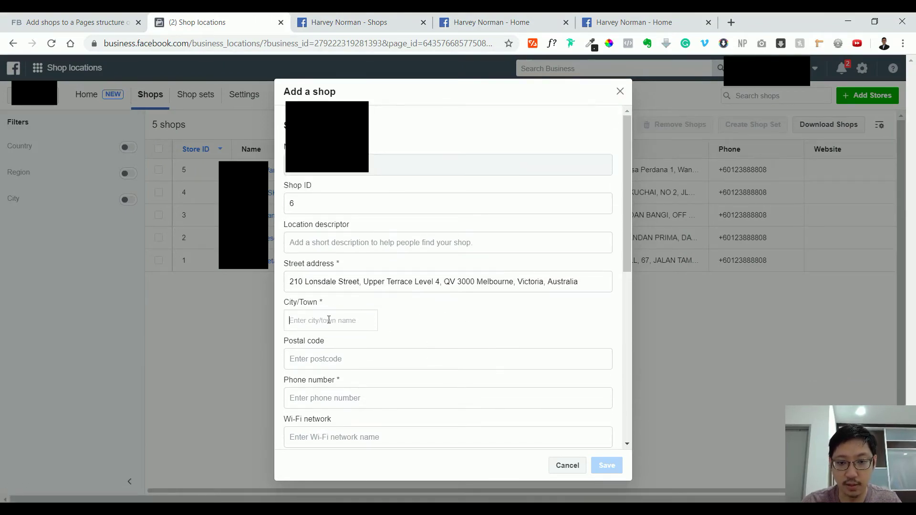
pyautogui.write('Vicor')
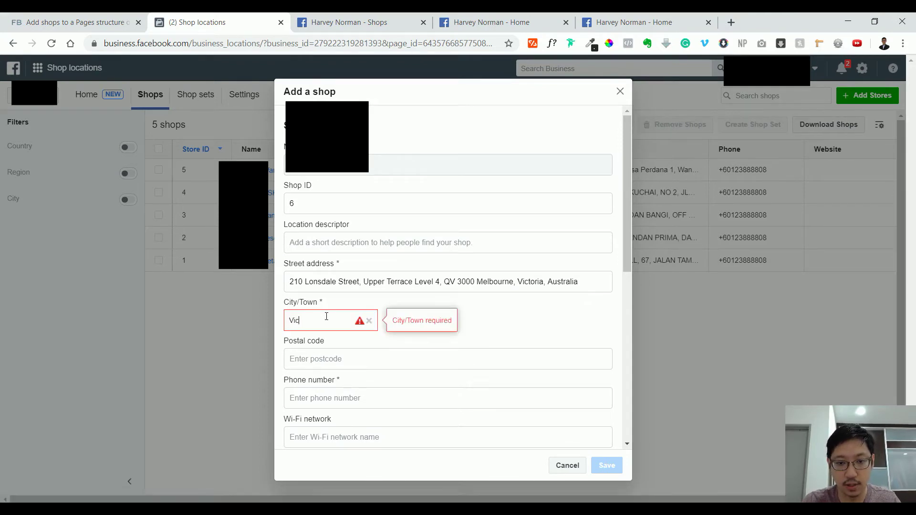
pyautogui.press('BackSpace')
pyautogui.press('BackSpace')
pyautogui.write('to')
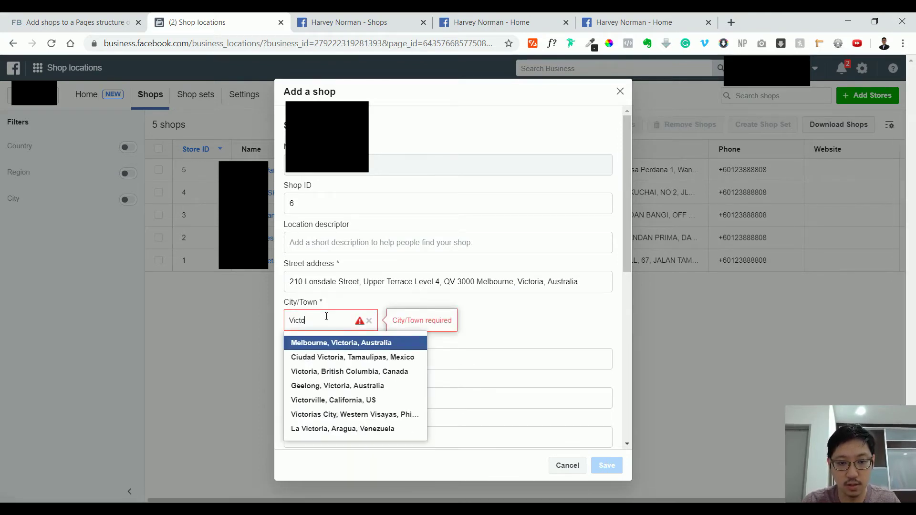
pyautogui.write('ri')
pyautogui.click(369, 351)
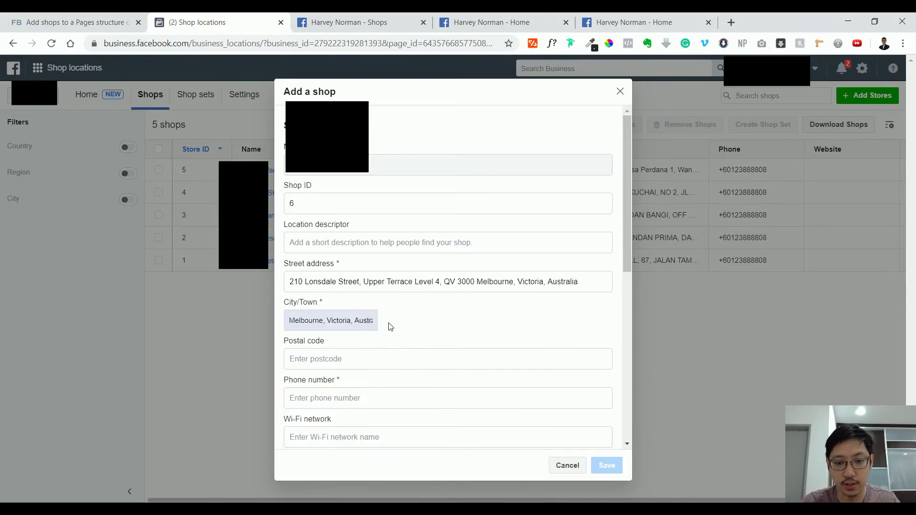
pyautogui.scroll(-1, 492, 313)
pyautogui.scroll(-4, 513, 236)
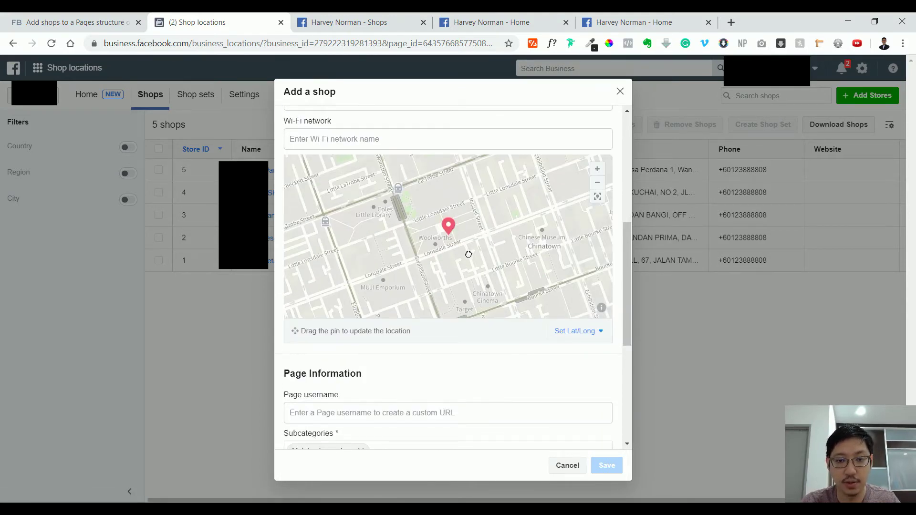
# Pan the map and reposition the new shop's pin
pyautogui.moveTo(474, 260); pyautogui.dragTo(476, 293)
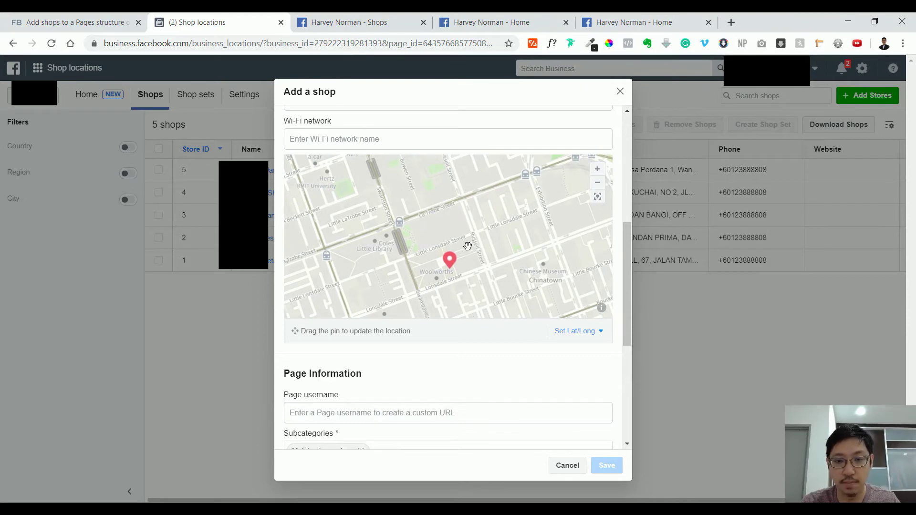
pyautogui.moveTo(449, 260); pyautogui.dragTo(478, 219)
pyautogui.moveTo(412, 231); pyautogui.dragTo(451, 230)
pyautogui.scroll(1, 529, 292)
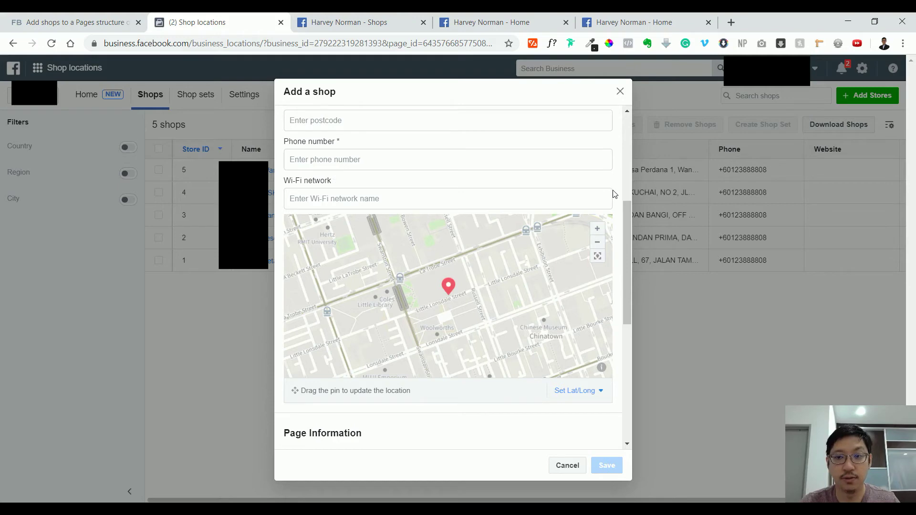
pyautogui.scroll(3, 615, 194)
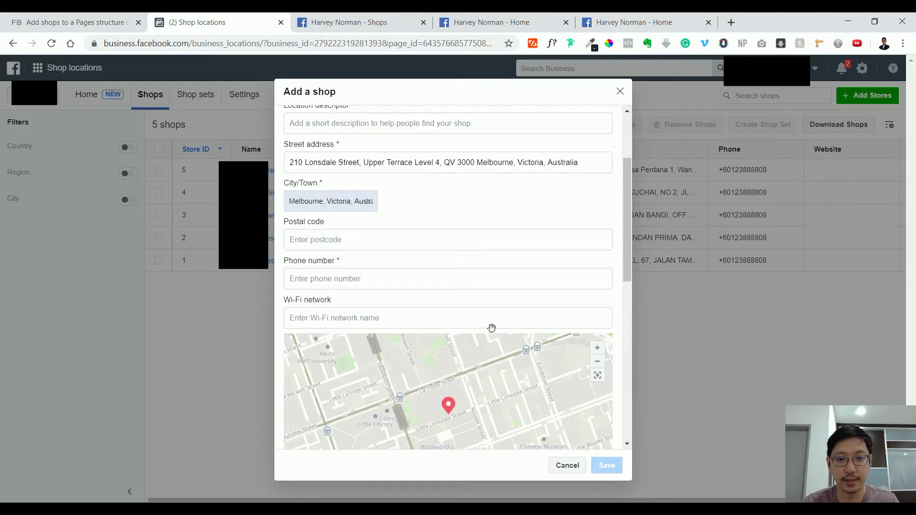
# Start the phone number field, check the Melbourne and Bondi Junction store pages, and return to the Shops map
pyautogui.click(412, 278)
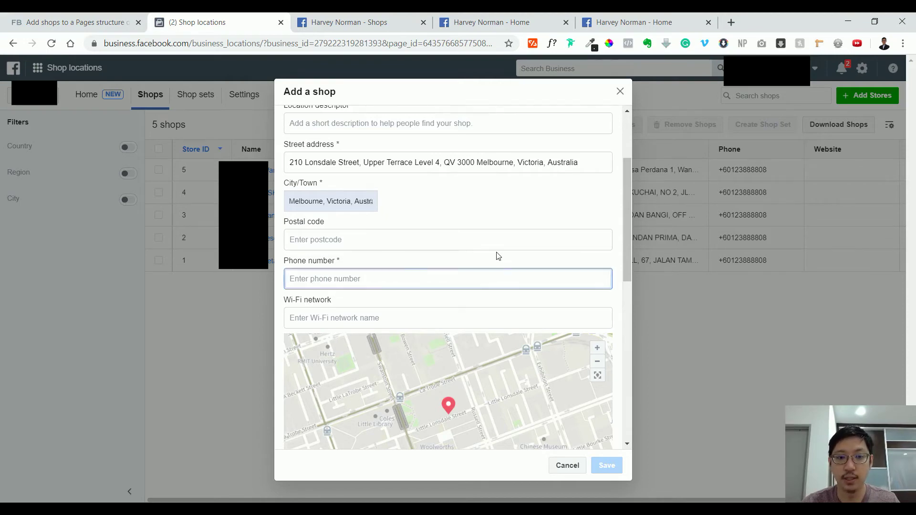
pyautogui.scroll(-7, 498, 257)
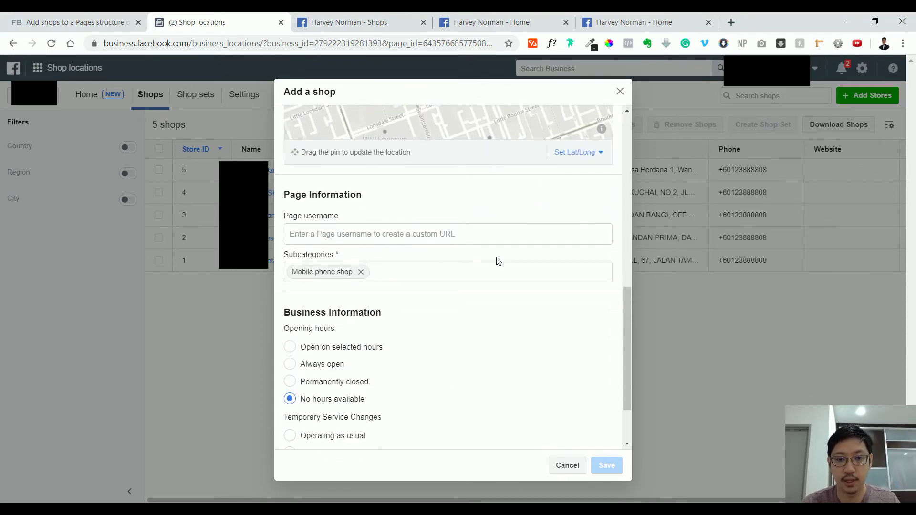
pyautogui.click(581, 16)
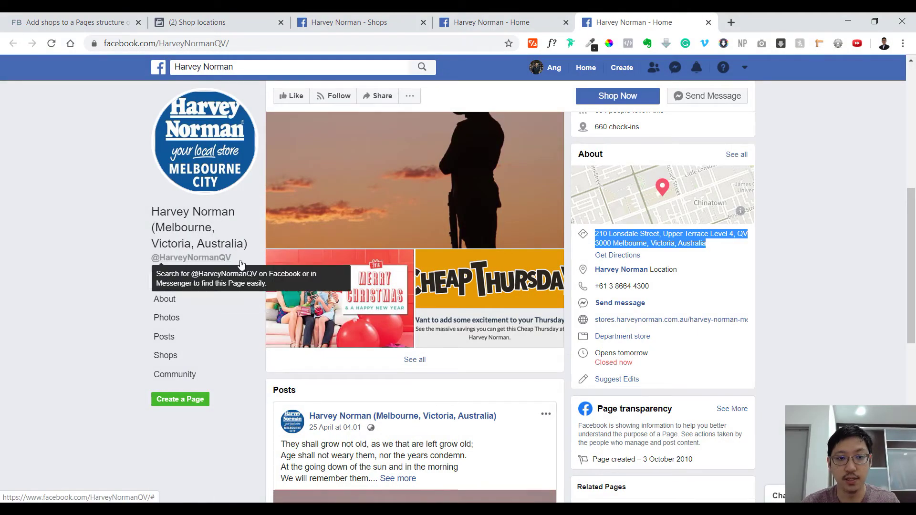
pyautogui.click(480, 17)
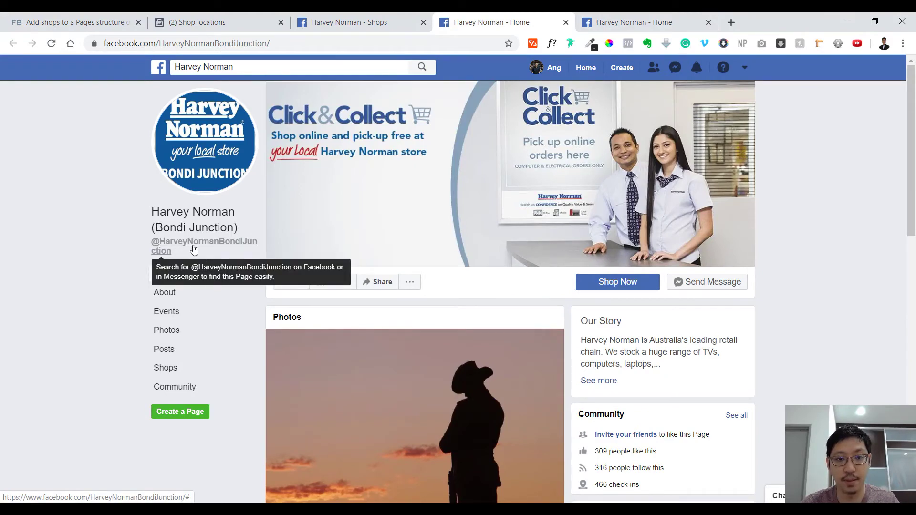
pyautogui.hotkey('ctrl', 'shift', 'Tab')
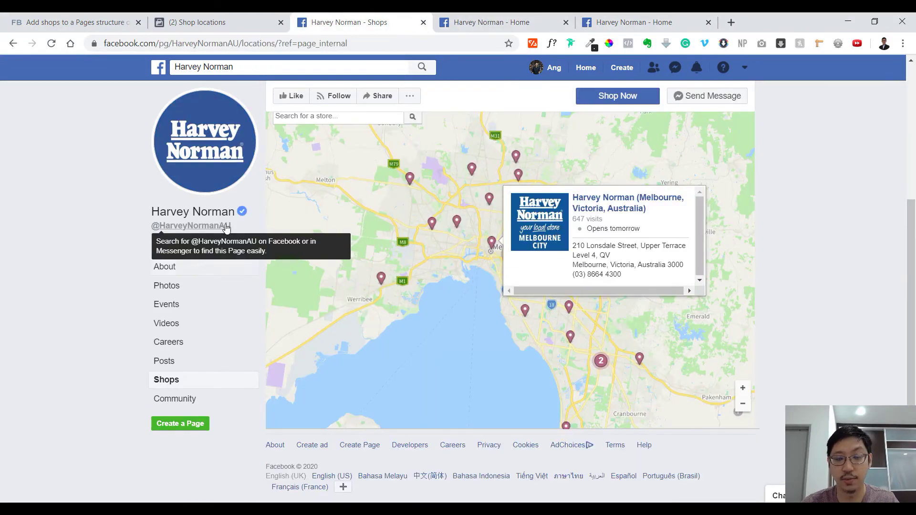
# Add Retail company as a subcategory, then delete every subcategory so the field is flagged as required
pyautogui.hotkey('ctrl', 'shift', 'Tab')
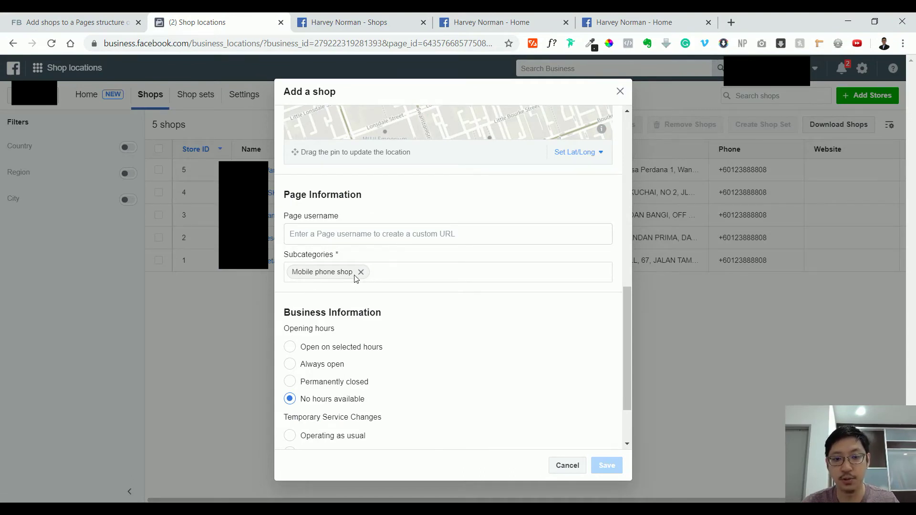
pyautogui.click(381, 273)
pyautogui.write('retail')
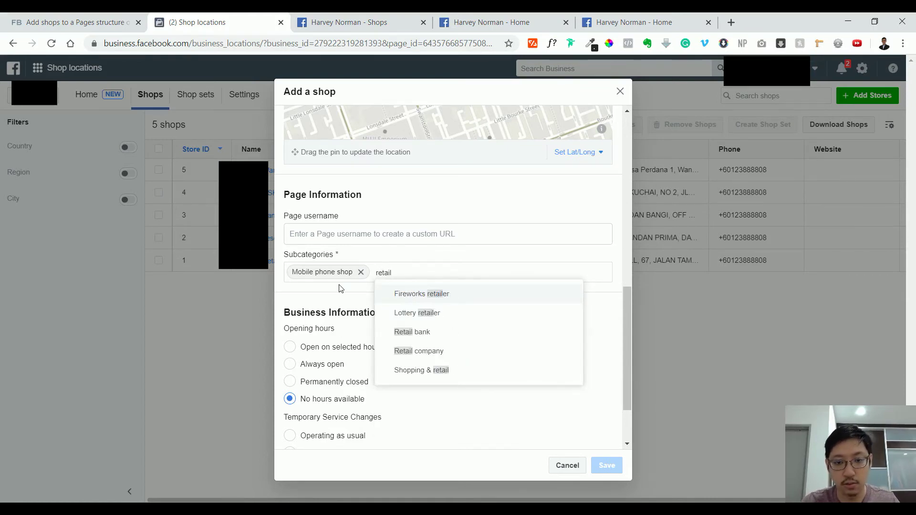
pyautogui.click(451, 352)
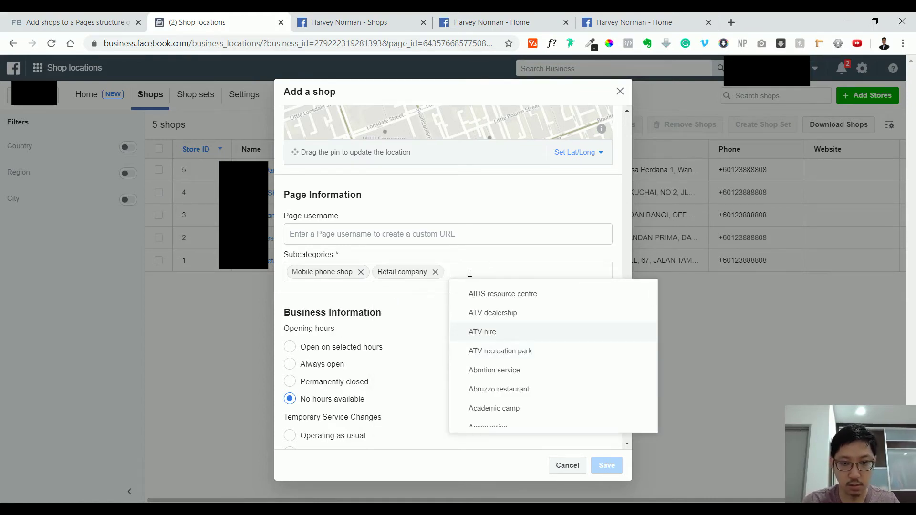
pyautogui.write('service')
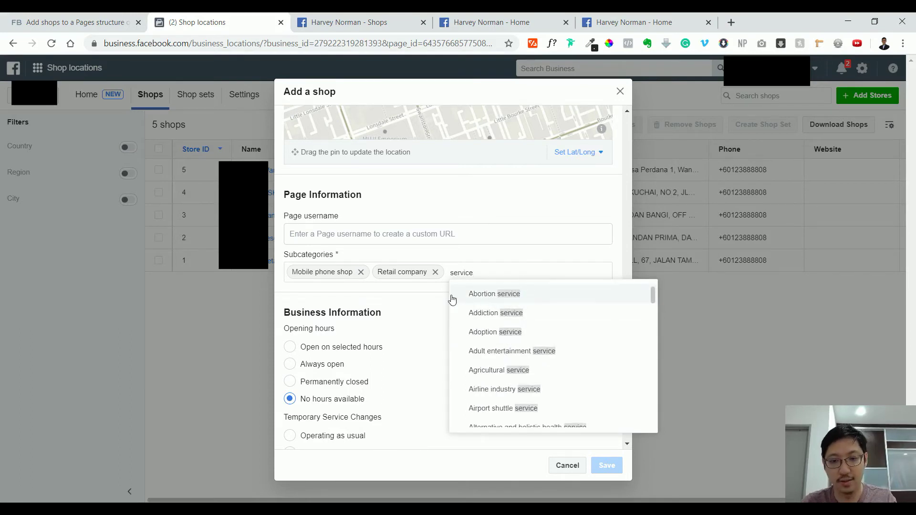
pyautogui.press('BackSpace')
pyautogui.press('BackSpace')
pyautogui.press('BackSpace')
pyautogui.press('BackSpace')
pyautogui.press('BackSpace')
pyautogui.press('BackSpace')
pyautogui.press('BackSpace')
pyautogui.press('BackSpace')
pyautogui.press('BackSpace')
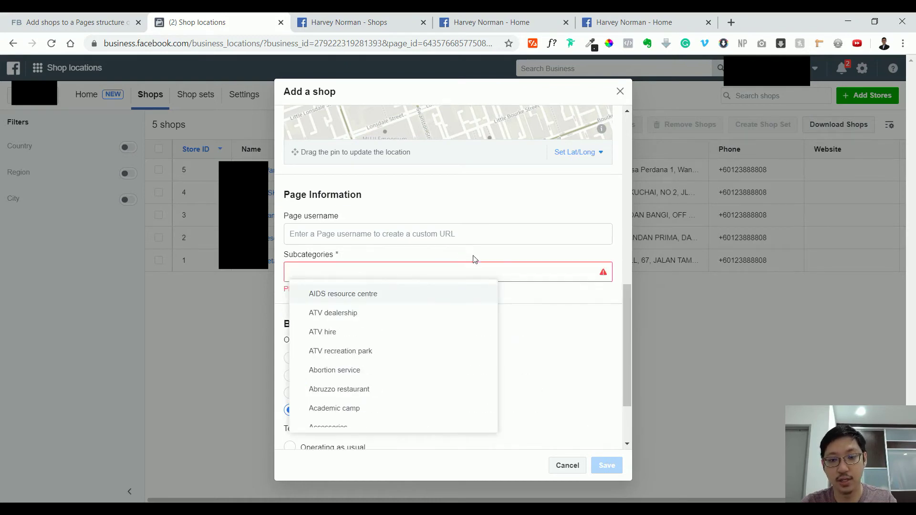
pyautogui.click(468, 216)
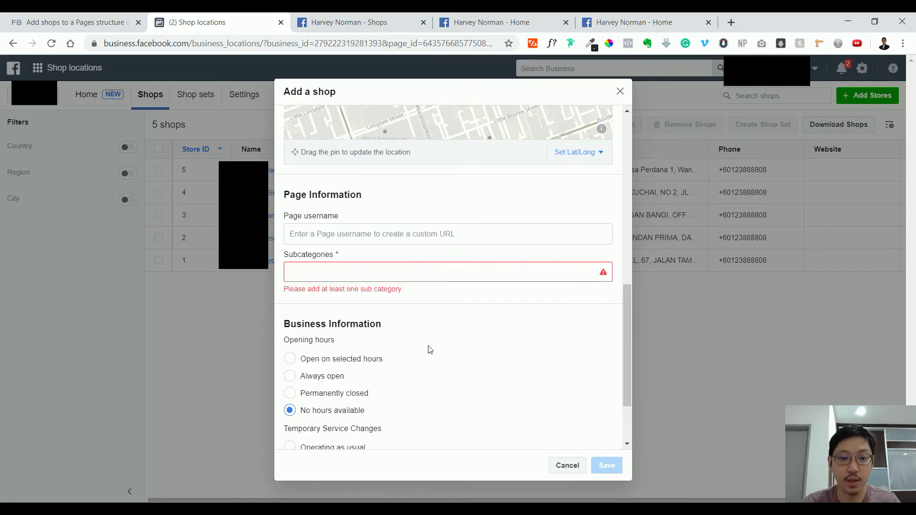
pyautogui.scroll(-2, 327, 317)
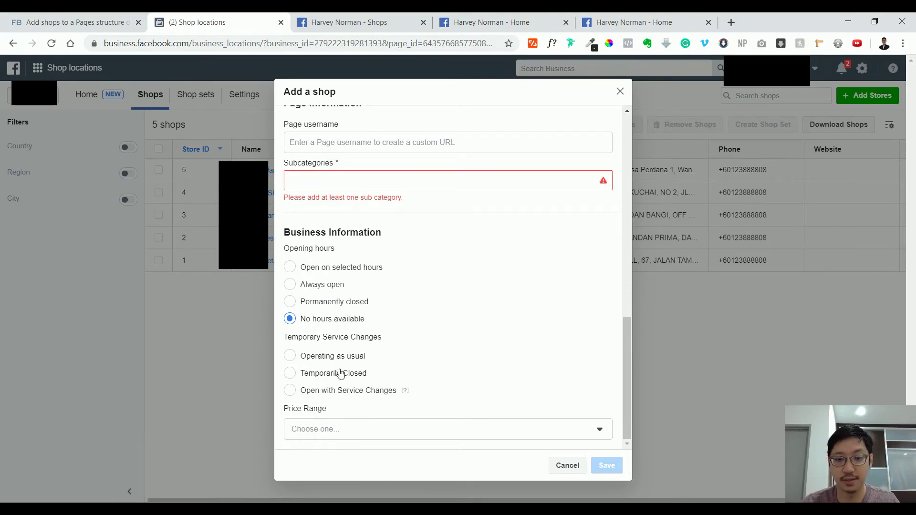
# Set the price range to £, then change it back to Unspecified
pyautogui.click(361, 429)
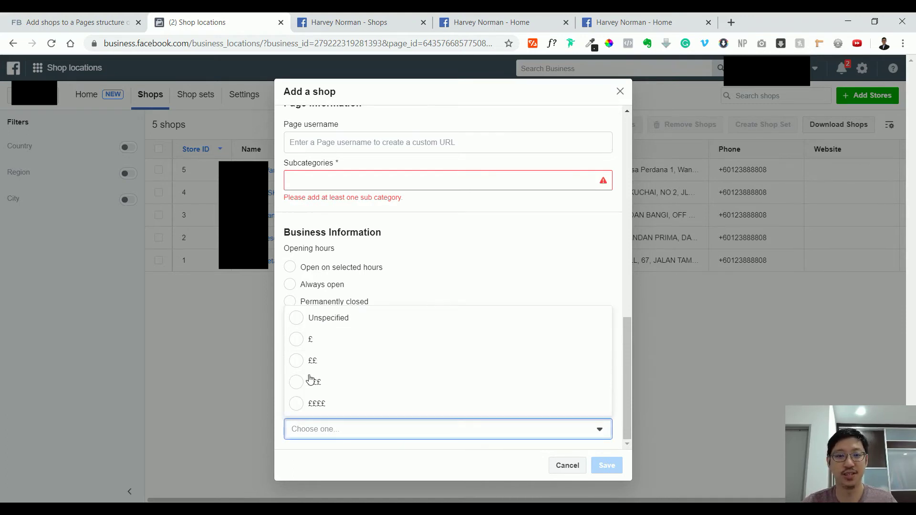
pyautogui.click(332, 341)
pyautogui.click(341, 429)
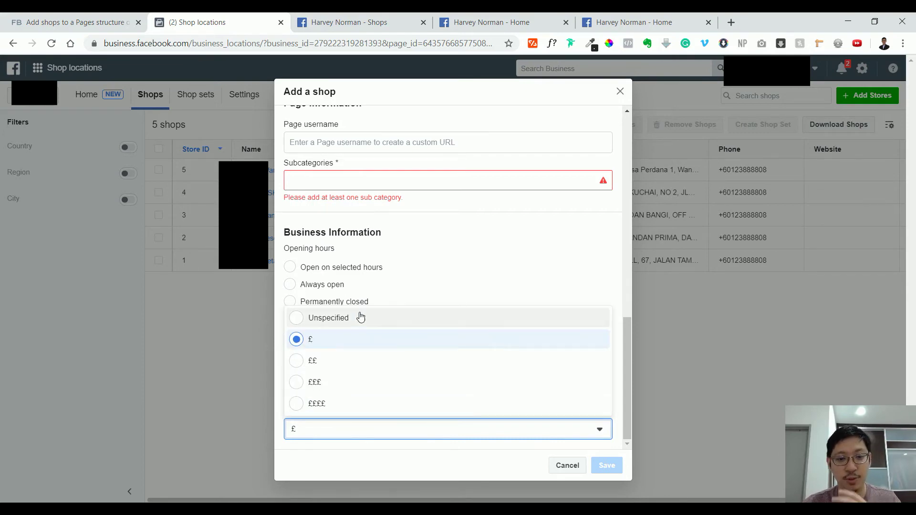
pyautogui.click(362, 318)
# Cancel adding the Melbourne shop and discard its unsaved details
pyautogui.scroll(10, 508, 276)
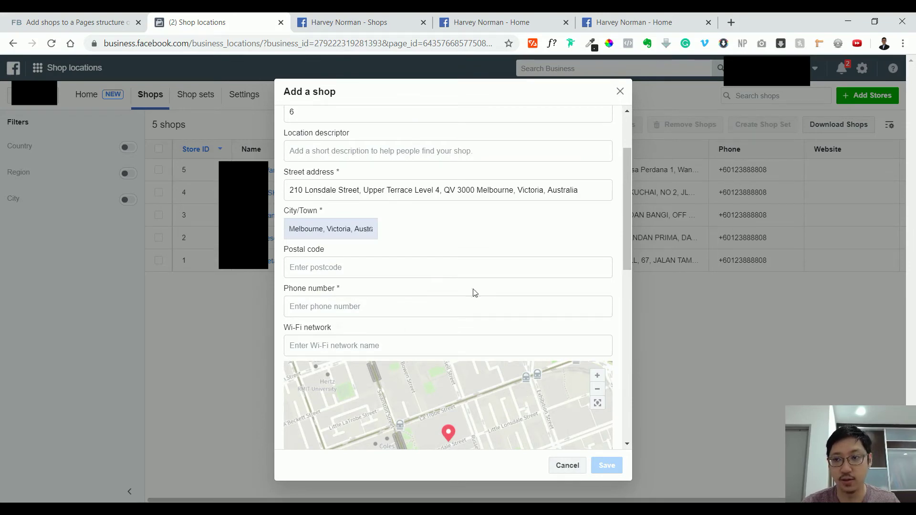
pyautogui.click(563, 465)
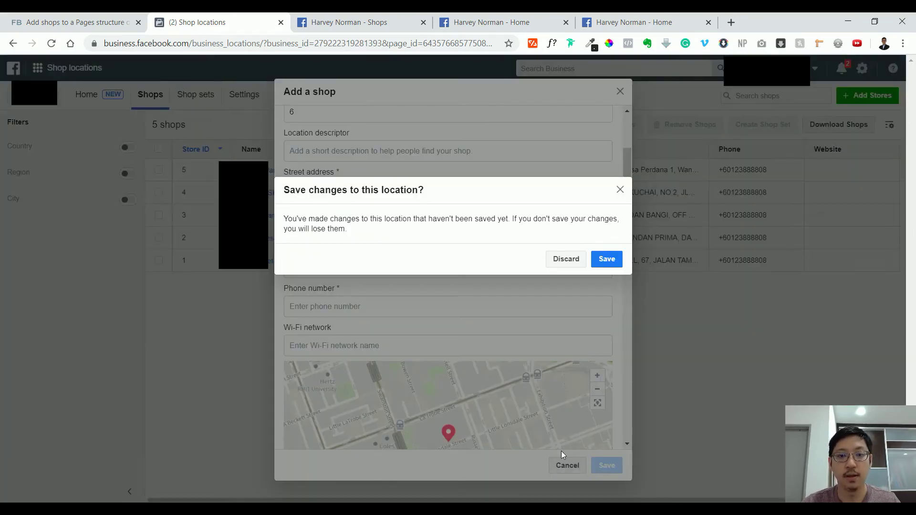
pyautogui.click(575, 260)
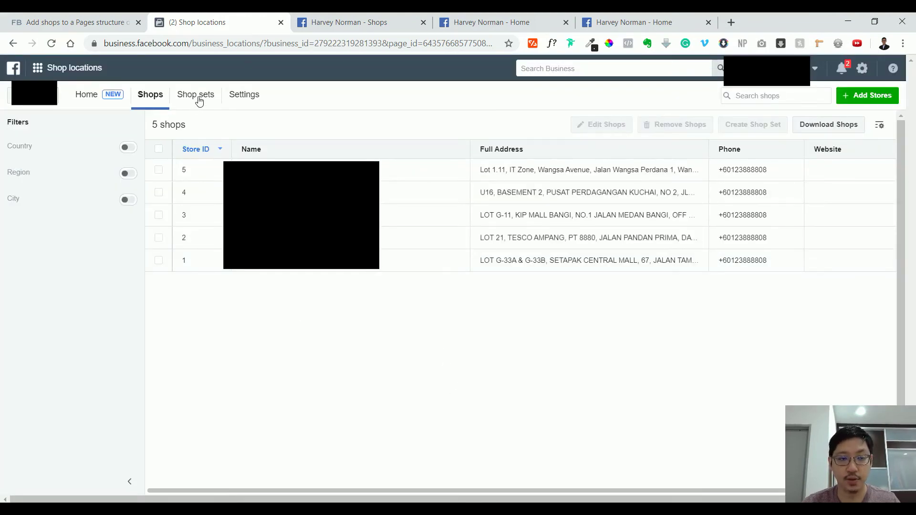
# Review the shop details overview and issues, return to the 5-shop table, then open Shop sets
pyautogui.click(92, 104)
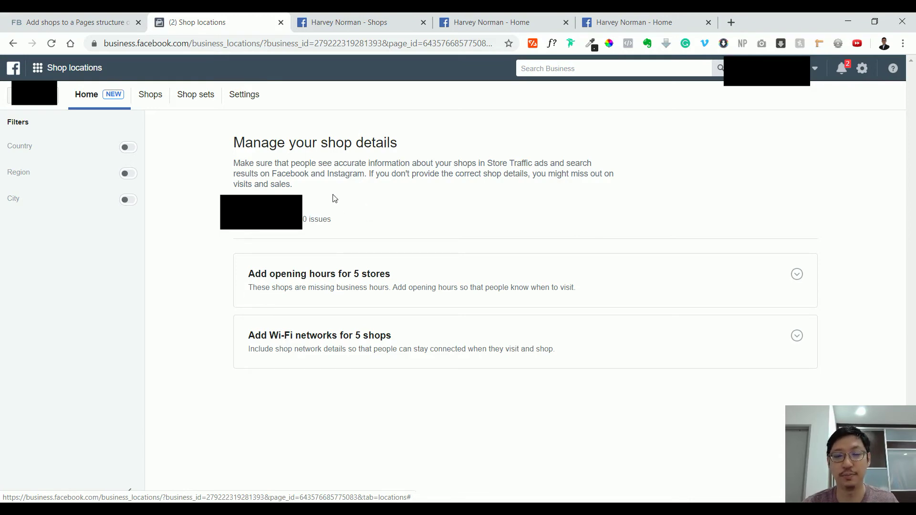
pyautogui.click(142, 96)
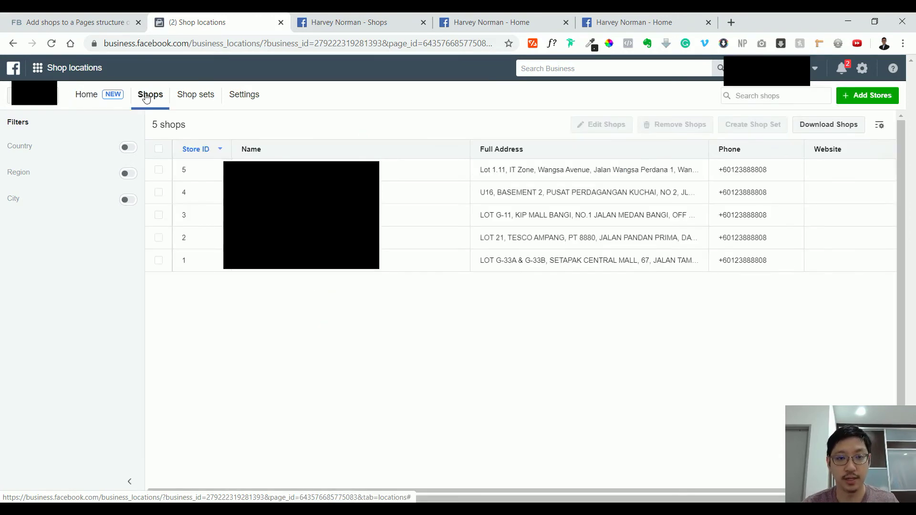
pyautogui.click(192, 100)
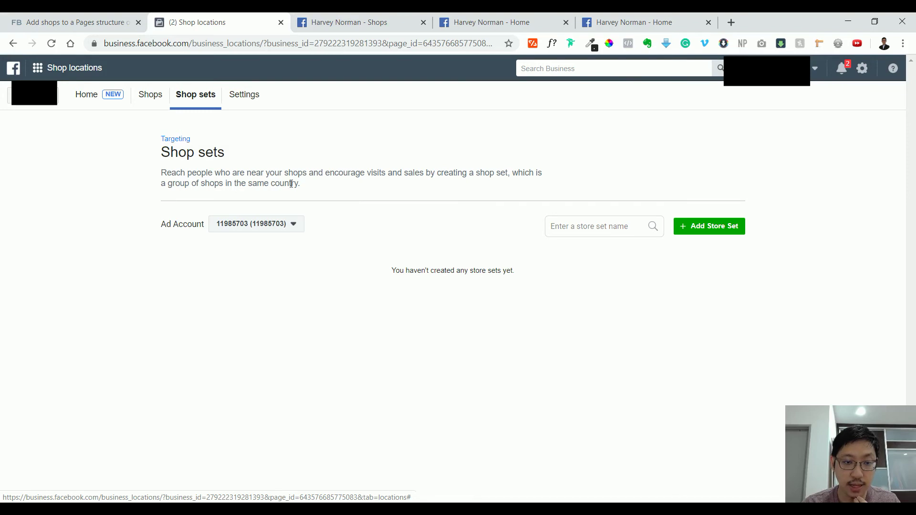
# Highlight the Shop sets description, glance at the Melbourne store page, then open Shop locations Settings
pyautogui.moveTo(168, 175); pyautogui.dragTo(329, 196)
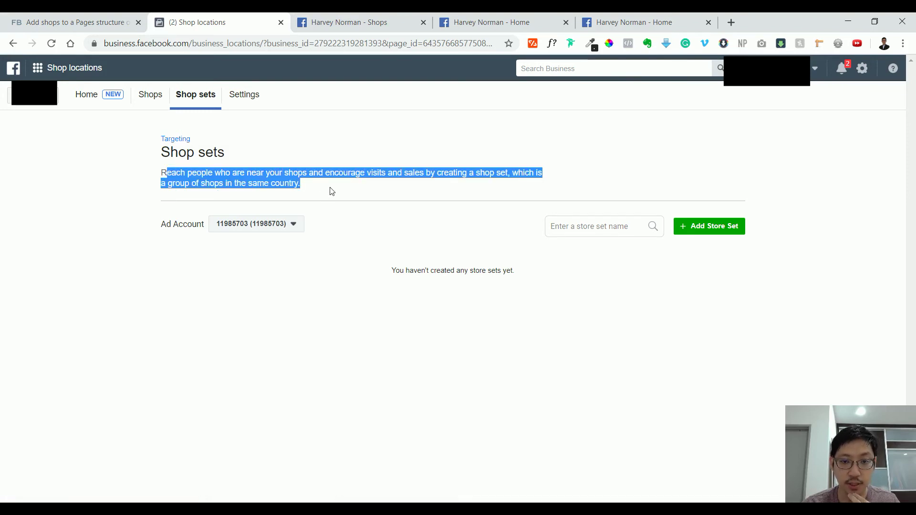
pyautogui.click(378, 173)
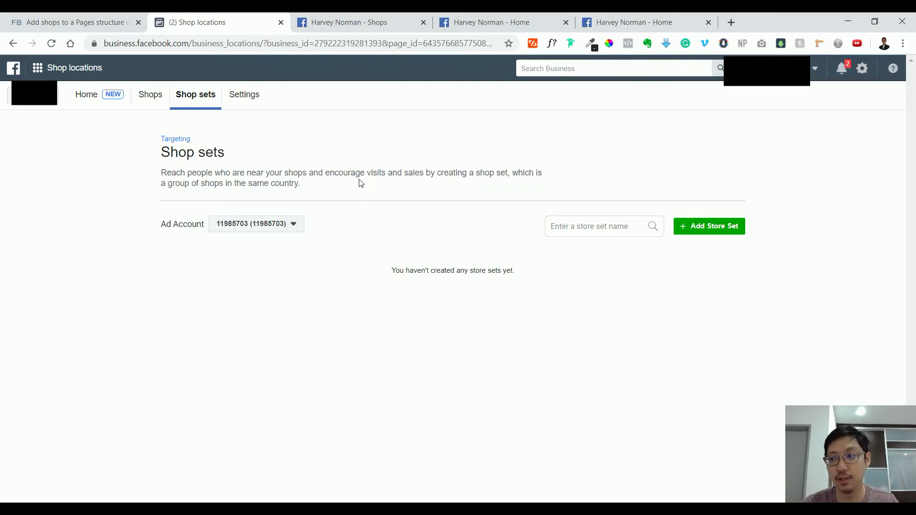
pyautogui.click(651, 19)
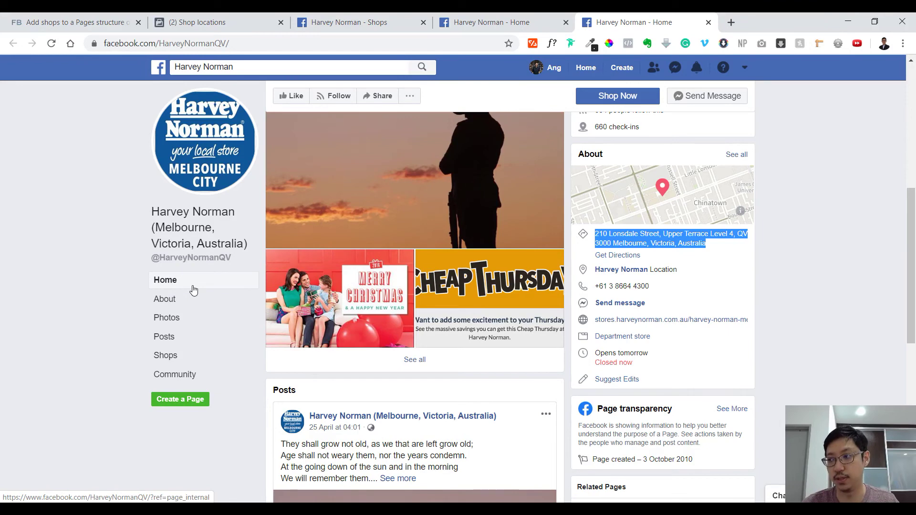
pyautogui.click(225, 19)
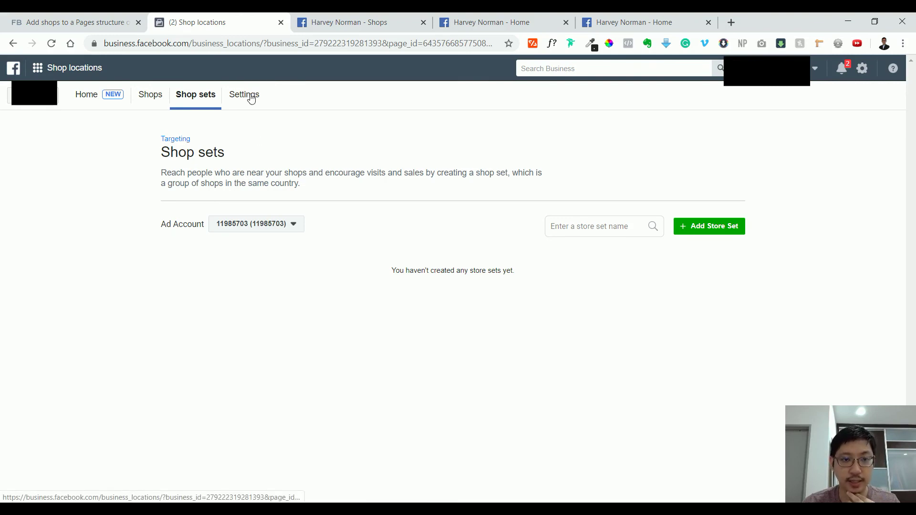
pyautogui.click(251, 99)
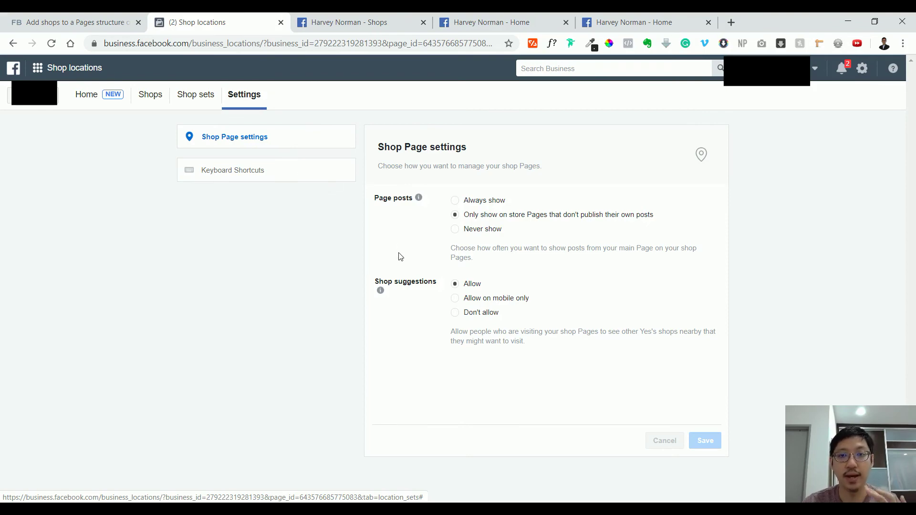
pyautogui.click(384, 21)
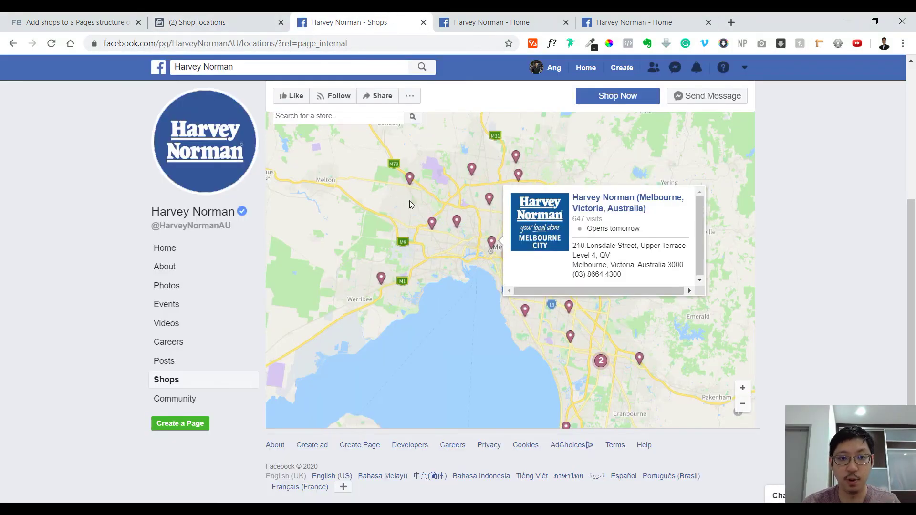
pyautogui.click(210, 213)
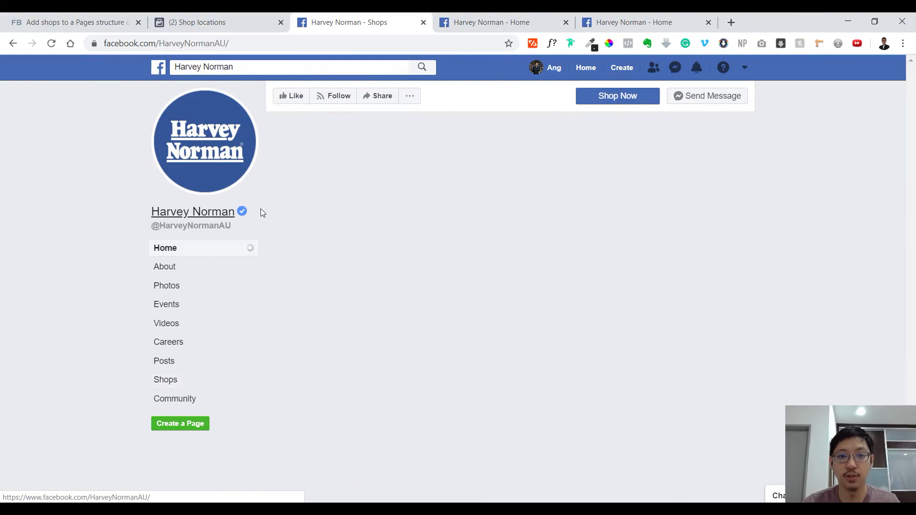
pyautogui.scroll(-2, 431, 250)
pyautogui.hotkey('ctrl', 'Tab')
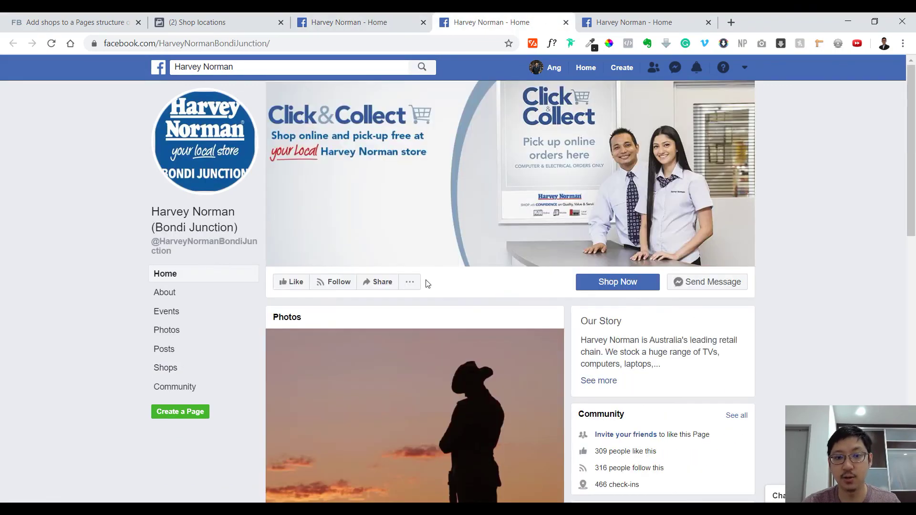
pyautogui.scroll(-5, 428, 284)
pyautogui.hotkey('ctrl', 'Tab')
pyautogui.scroll(-4, 546, 221)
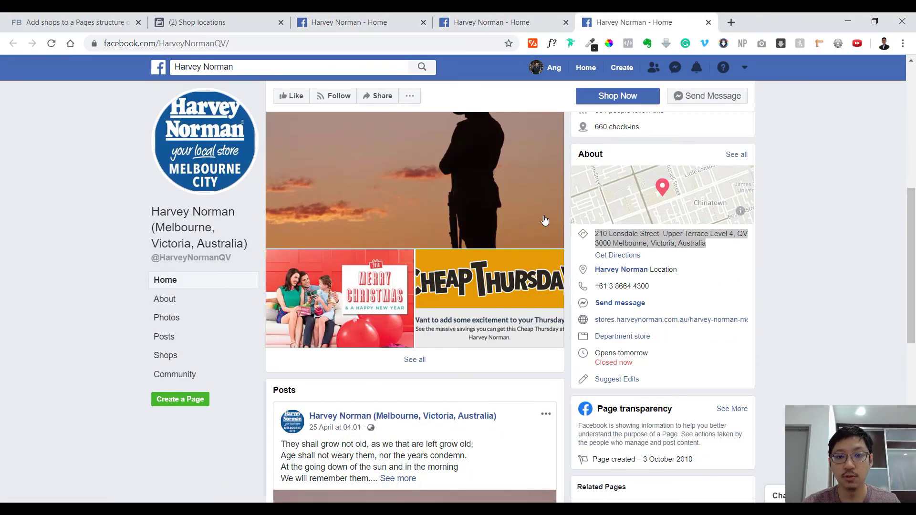
pyautogui.scroll(-7, 525, 248)
pyautogui.scroll(3, 509, 279)
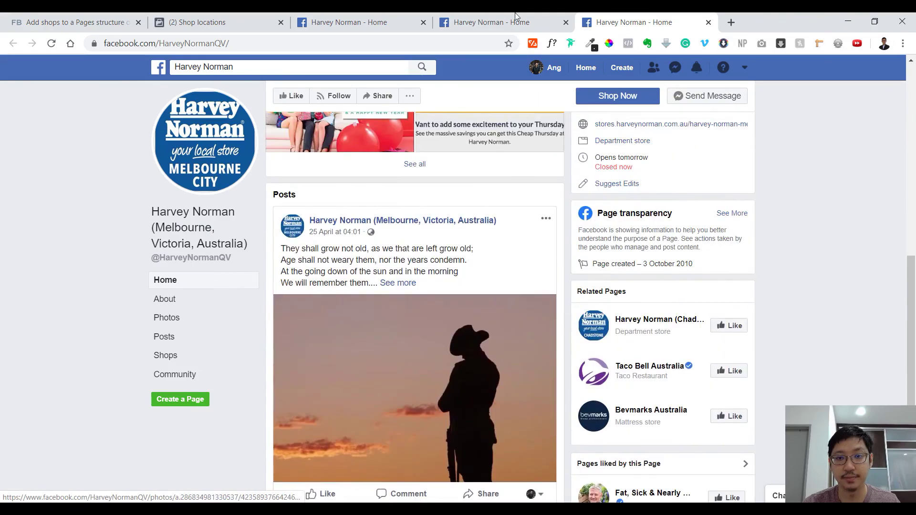
pyautogui.click(516, 19)
pyautogui.click(400, 19)
pyautogui.scroll(3, 397, 293)
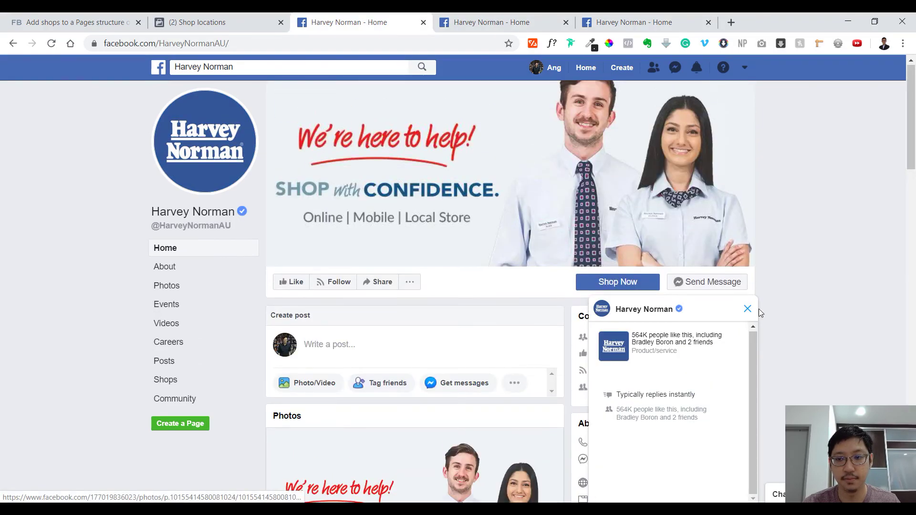
pyautogui.click(747, 309)
pyautogui.scroll(-10, 467, 351)
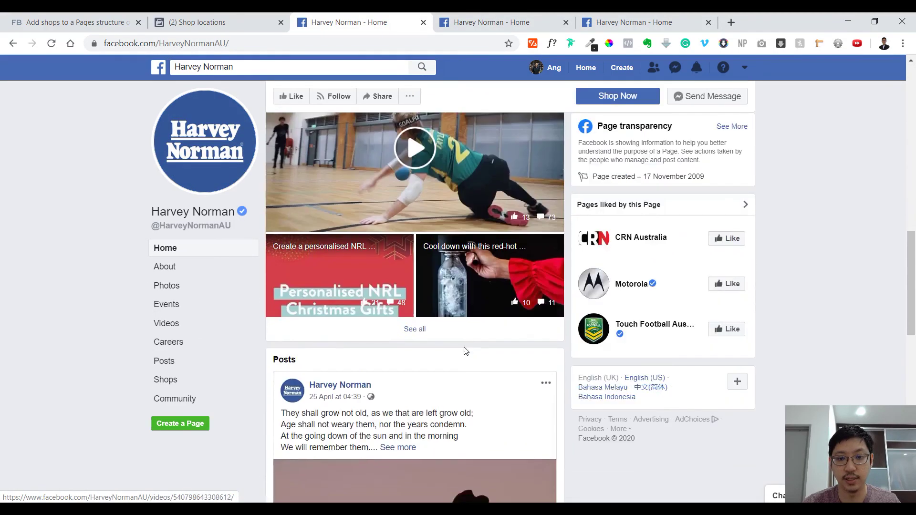
pyautogui.scroll(-7, 466, 351)
pyautogui.scroll(3, 462, 347)
pyautogui.click(498, 19)
pyautogui.click(658, 19)
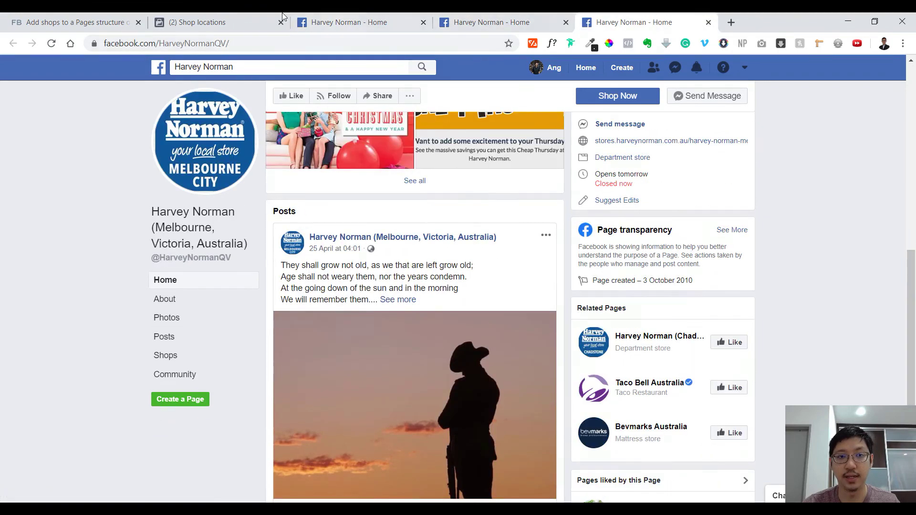
pyautogui.click(282, 17)
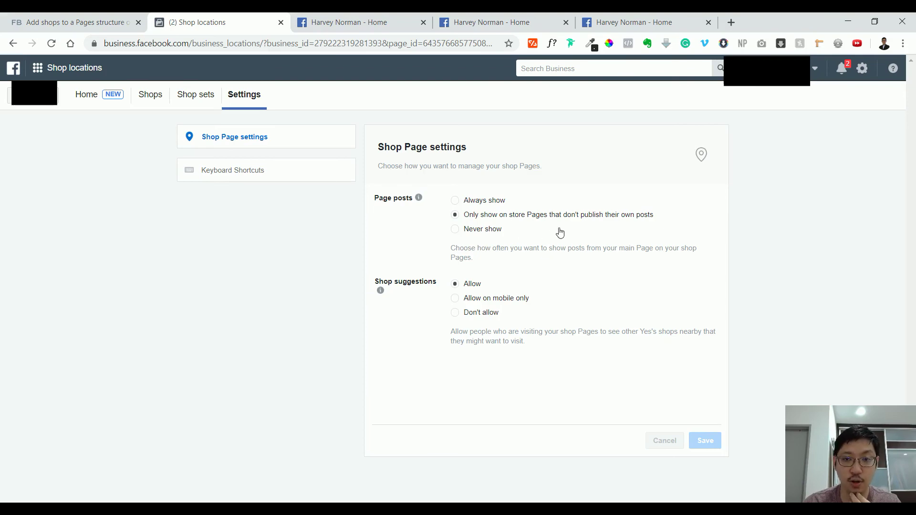
# Look through the Melbourne, Bondi Junction and Harvey Norman pages, then view the Keyboard Shortcuts list
pyautogui.click(501, 21)
pyautogui.click(664, 19)
pyautogui.click(525, 19)
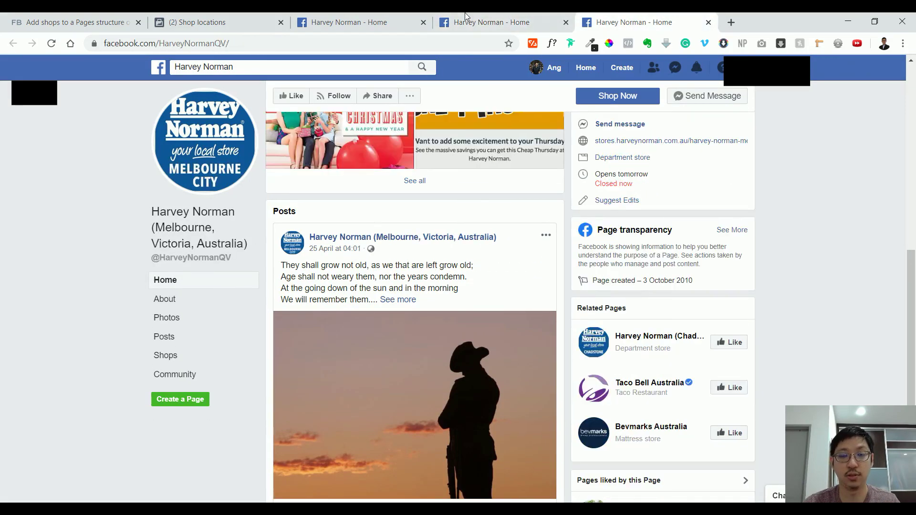
pyautogui.click(465, 19)
pyautogui.click(210, 19)
pyautogui.click(339, 20)
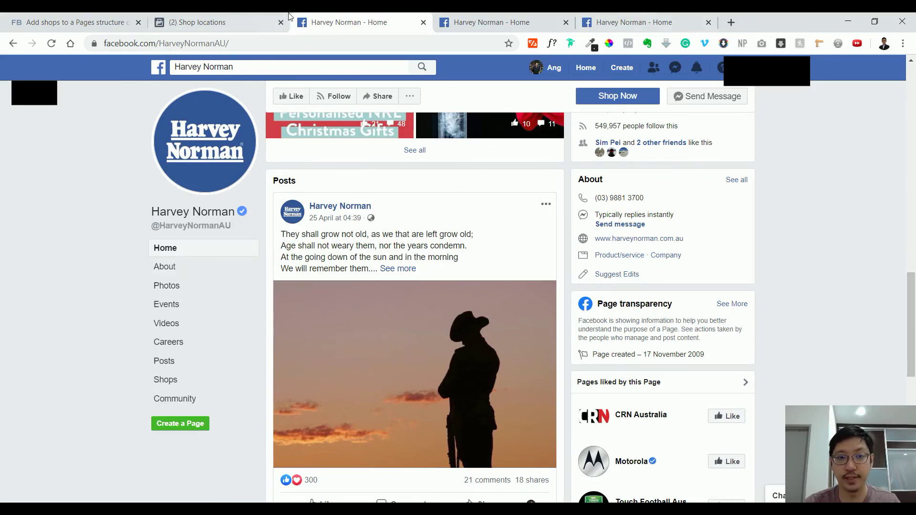
pyautogui.click(188, 15)
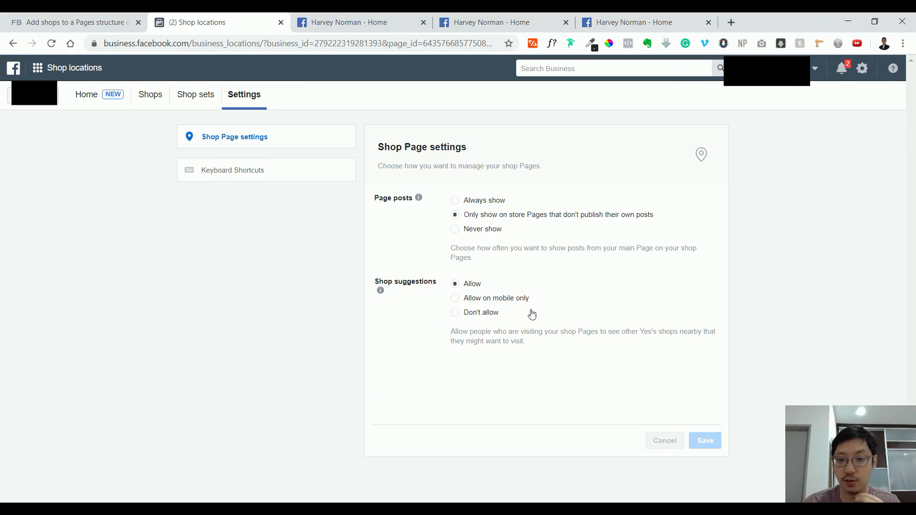
pyautogui.click(235, 178)
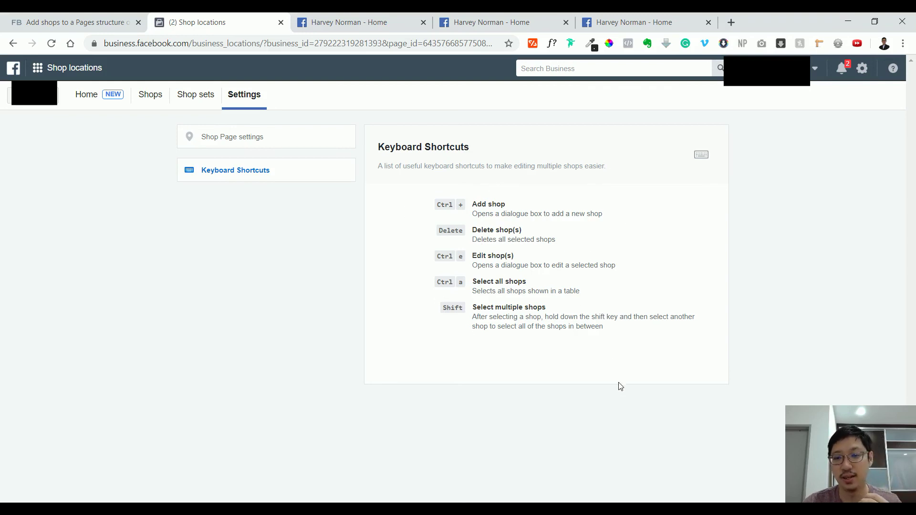
# Return to the 'Harvey Norman - Home' Facebook Page
pyautogui.click(362, 22)
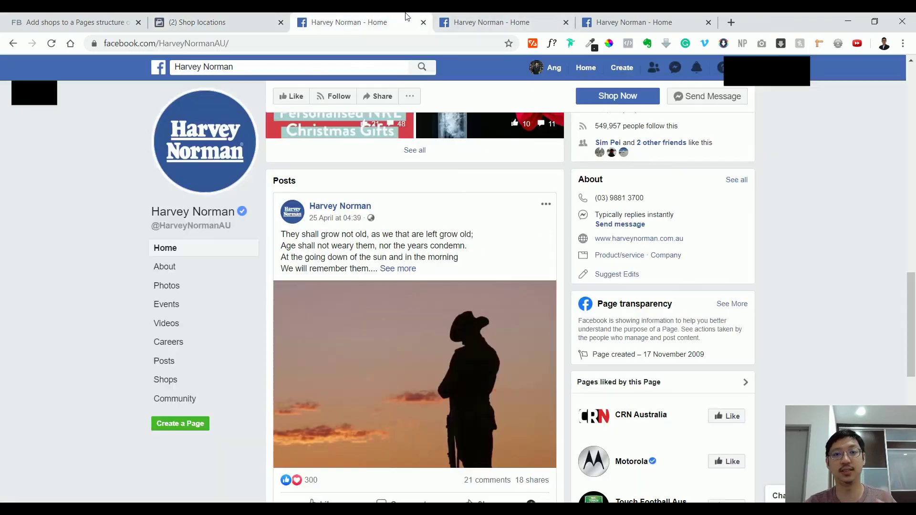